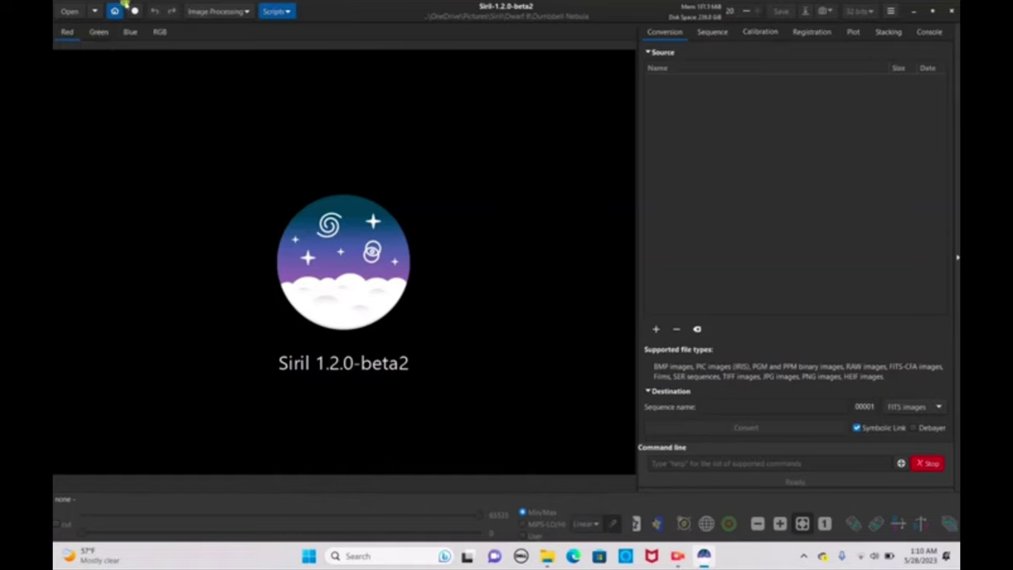
# Step: Set the working folder to Siril > Seestar S50 > M51
pyautogui.click(115, 9)
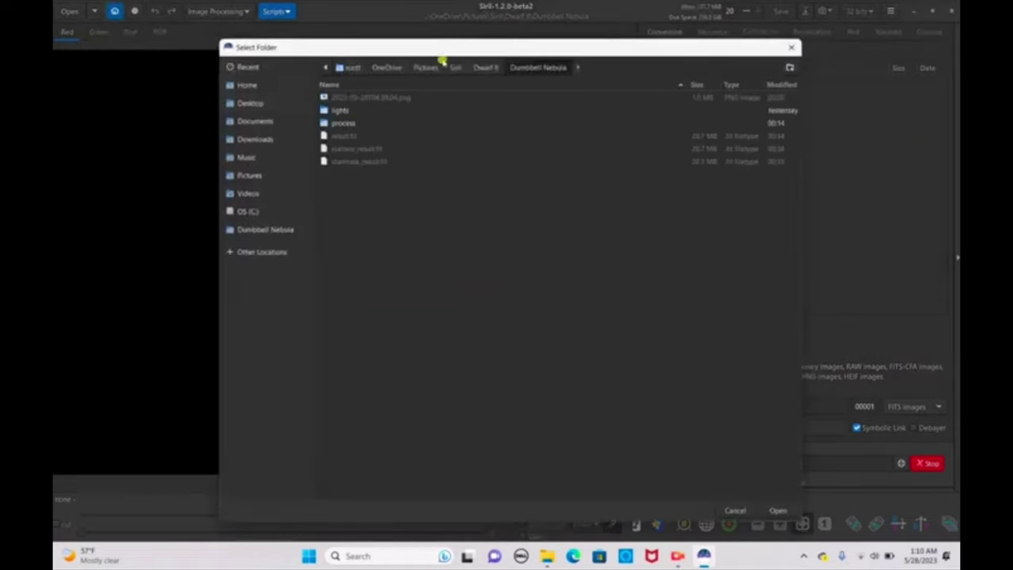
pyautogui.click(455, 68)
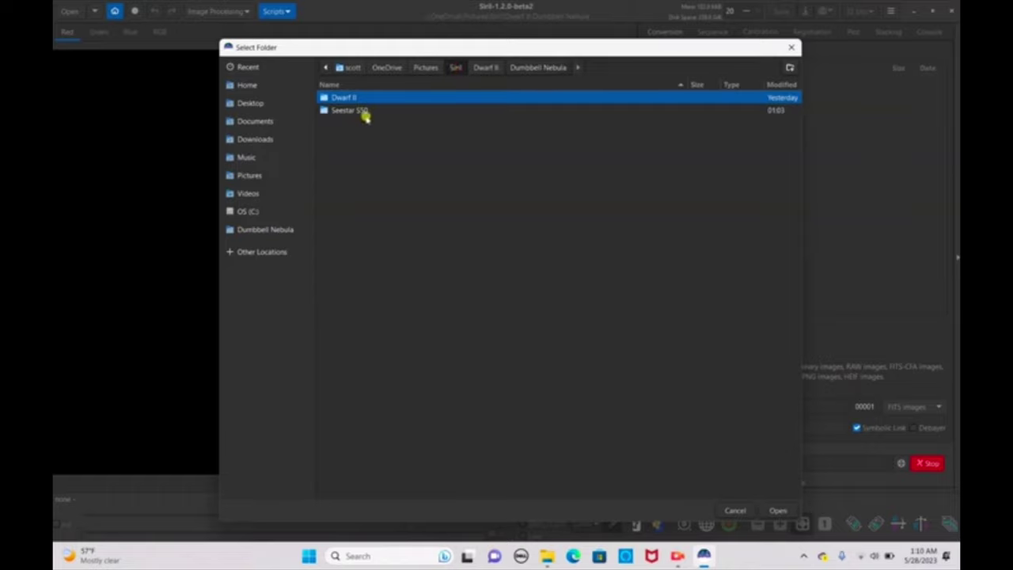
pyautogui.doubleClick(365, 113)
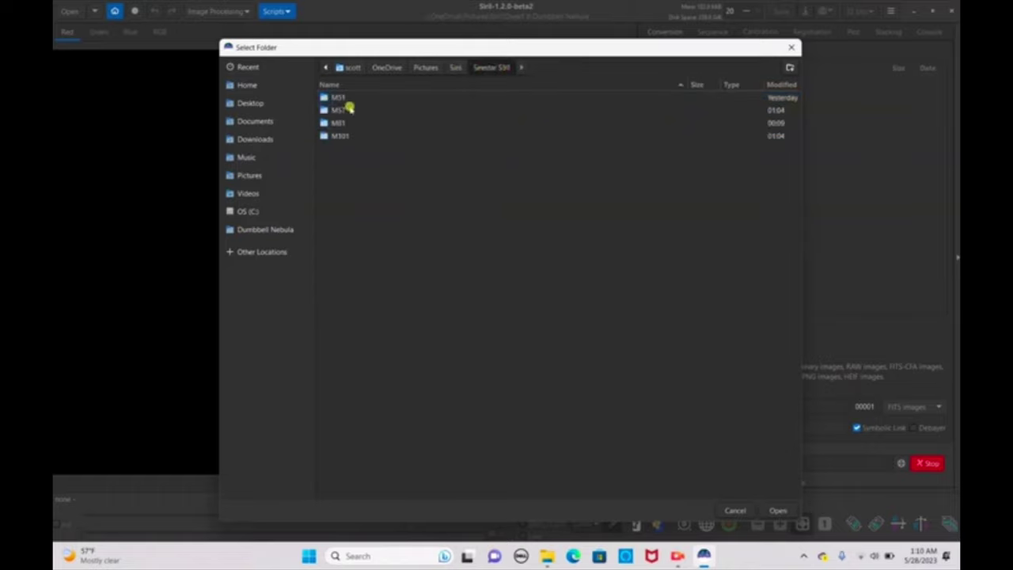
pyautogui.click(347, 98)
pyautogui.click(775, 508)
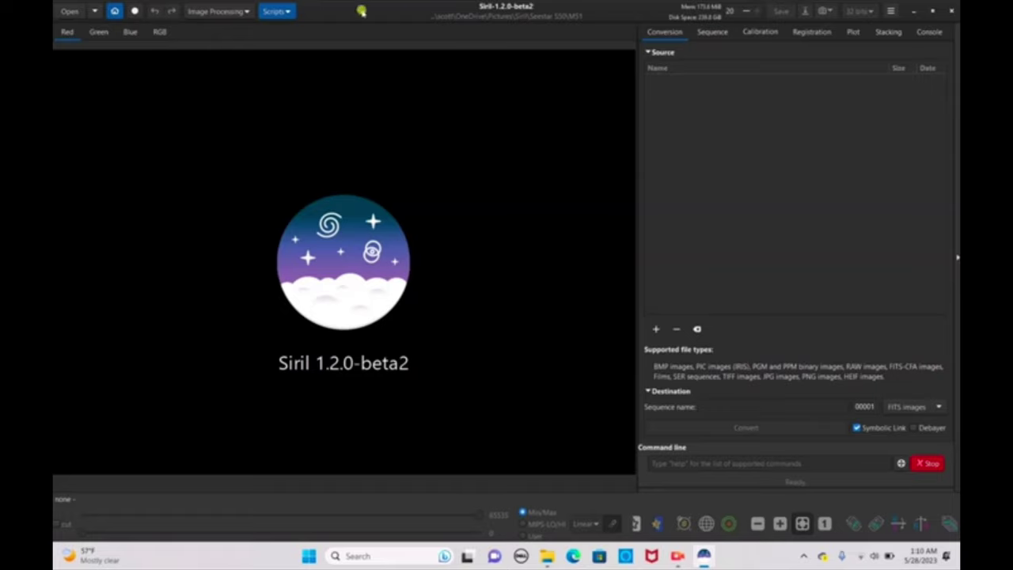
# Step: Run the OSC_Preprocessing_WithoutDBF script to stack the 100 M51 frames into result.fit
pyautogui.click(242, 11)
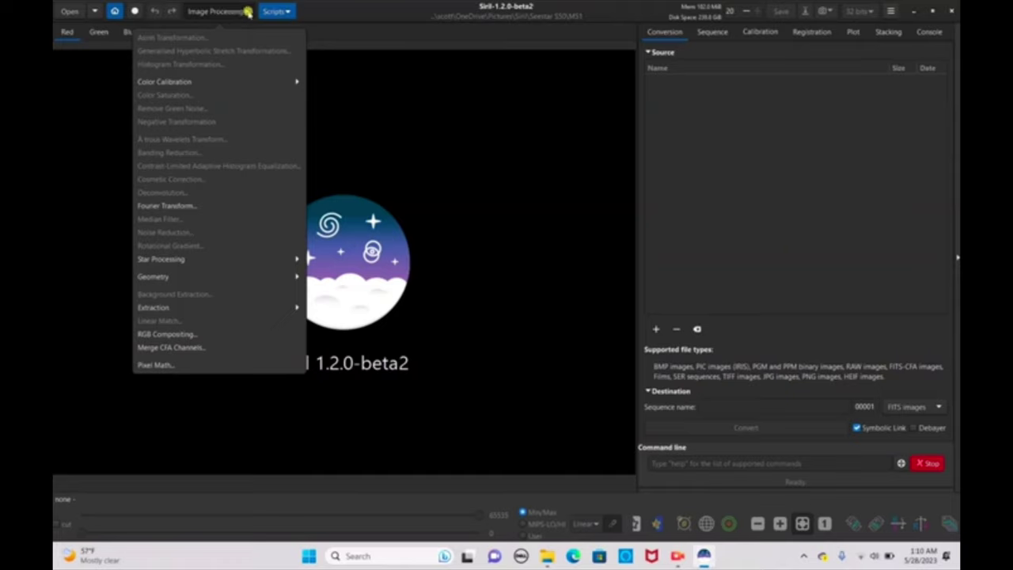
pyautogui.click(283, 14)
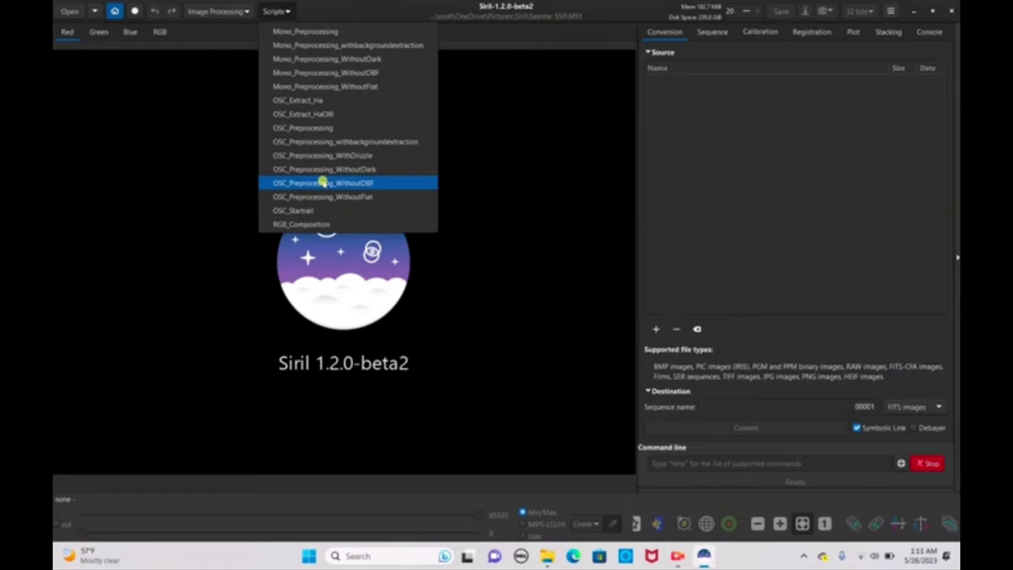
pyautogui.click(323, 182)
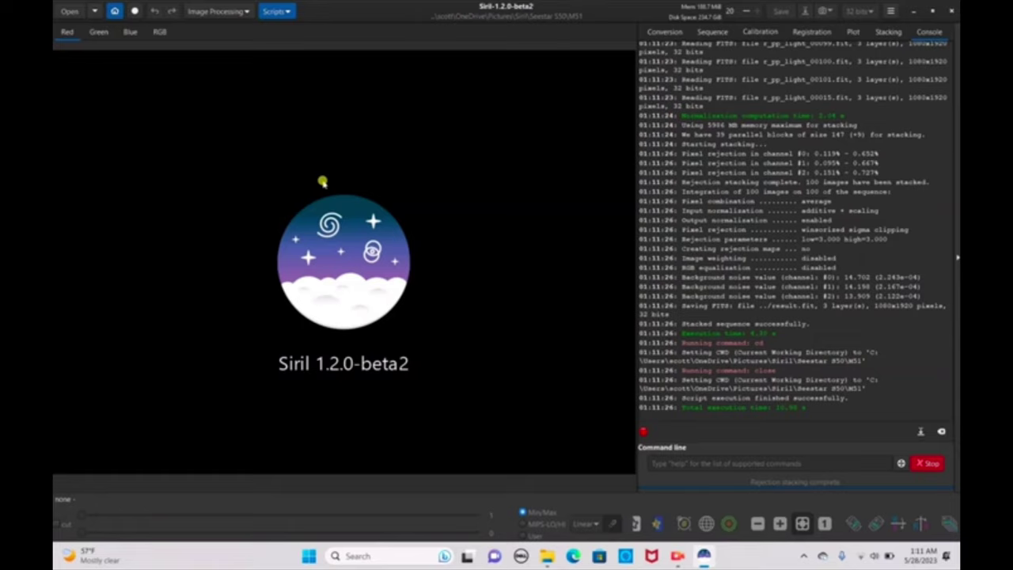
# Step: Open the stacked result.fit image
pyautogui.click(68, 11)
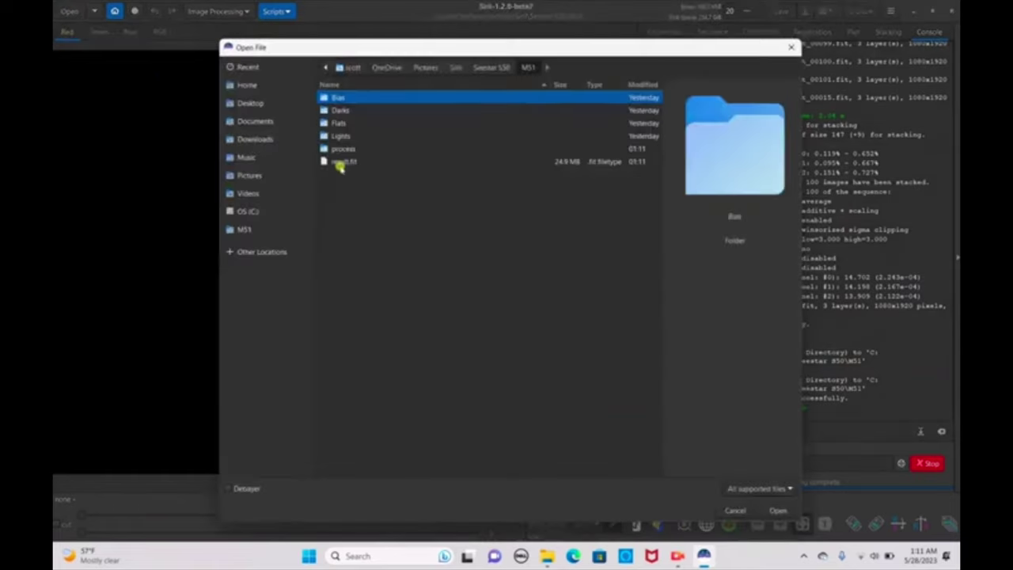
pyautogui.click(340, 162)
pyautogui.moveTo(339, 163)
pyautogui.mouseDown()
pyautogui.moveTo(428, 208)
pyautogui.moveTo(364, 163)
pyautogui.mouseUp()
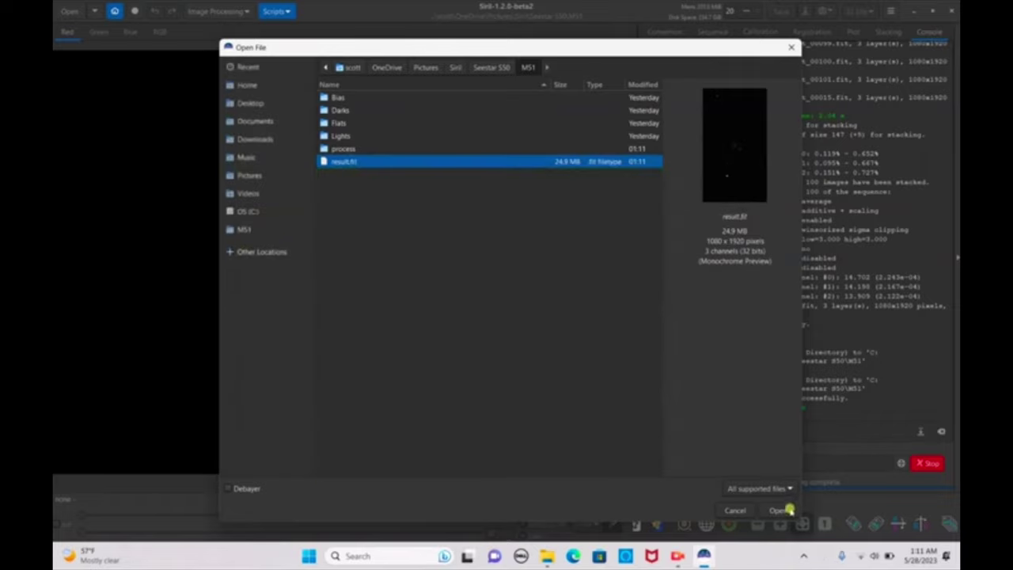
pyautogui.click(786, 509)
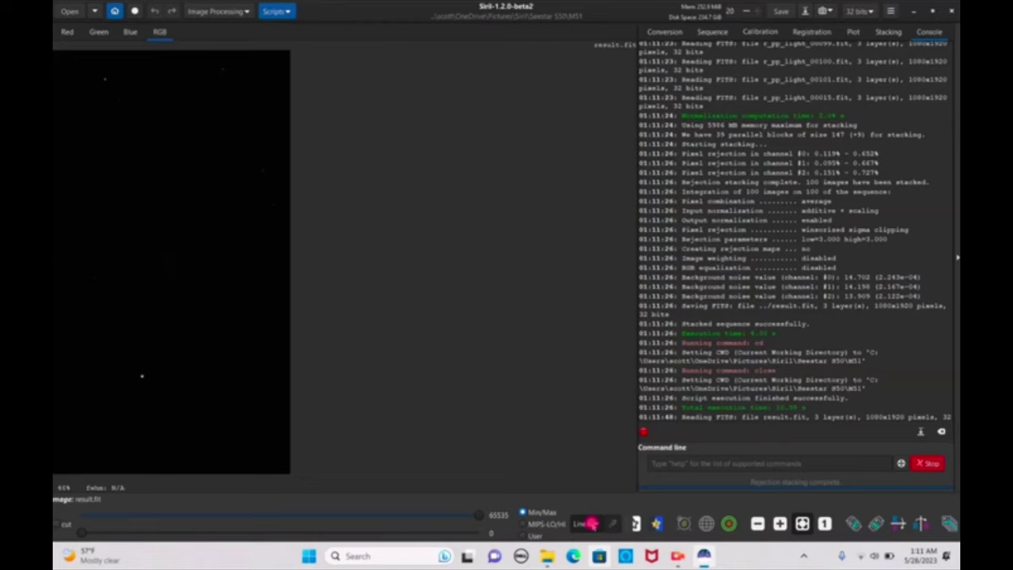
# Step: Display the image in AutoStretch with channels unlinked to remove the green cast
pyautogui.click(587, 524)
pyautogui.click(595, 479)
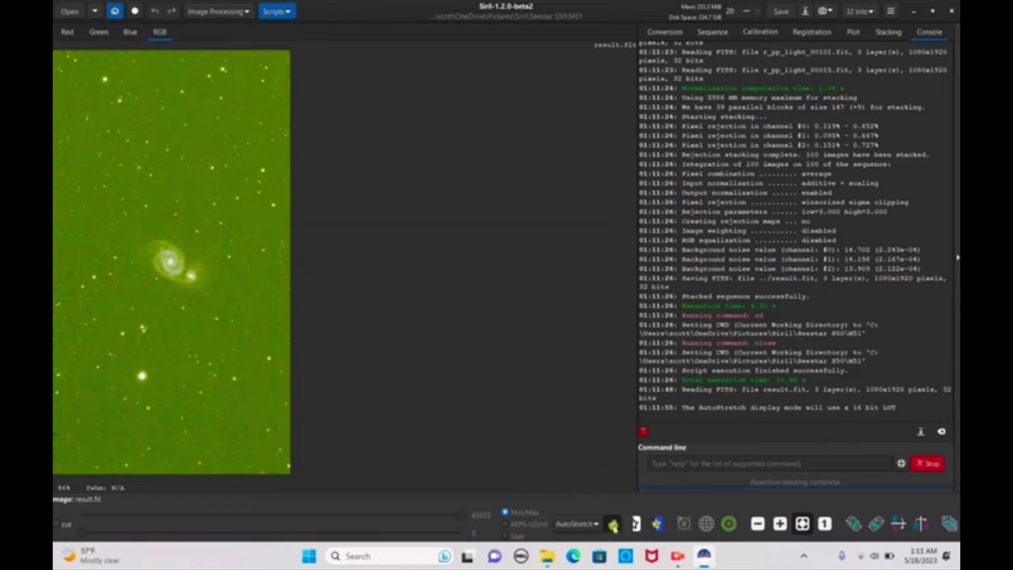
pyautogui.click(612, 524)
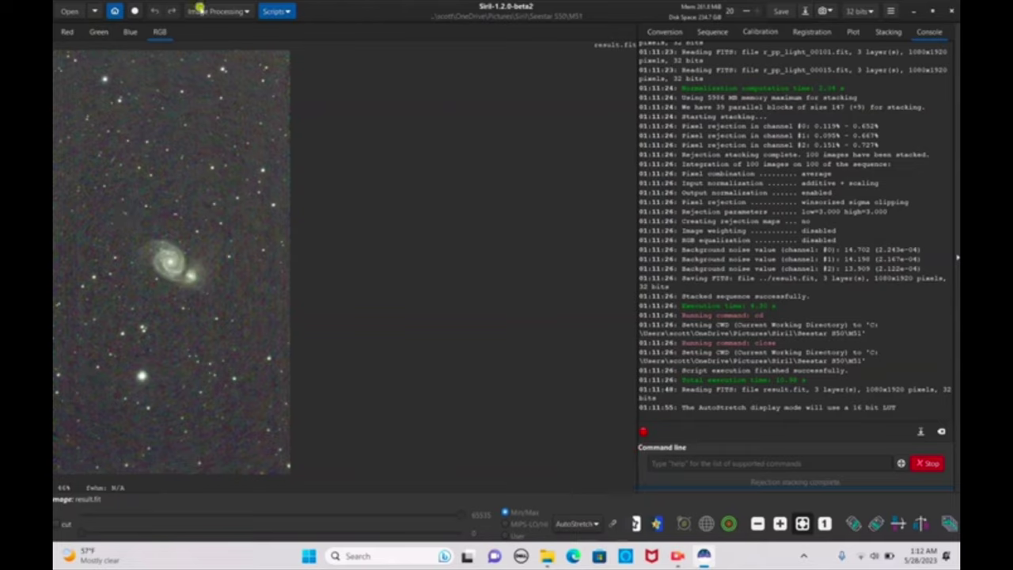
# Step: Look at the Generalised Hyperbolic Stretch tool and close it without applying
pyautogui.click(198, 12)
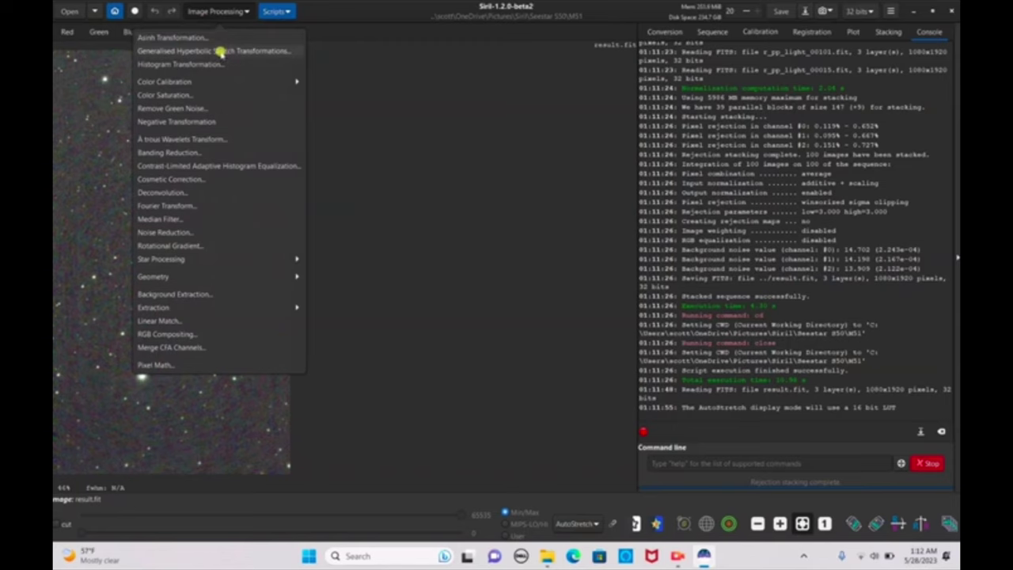
pyautogui.click(220, 50)
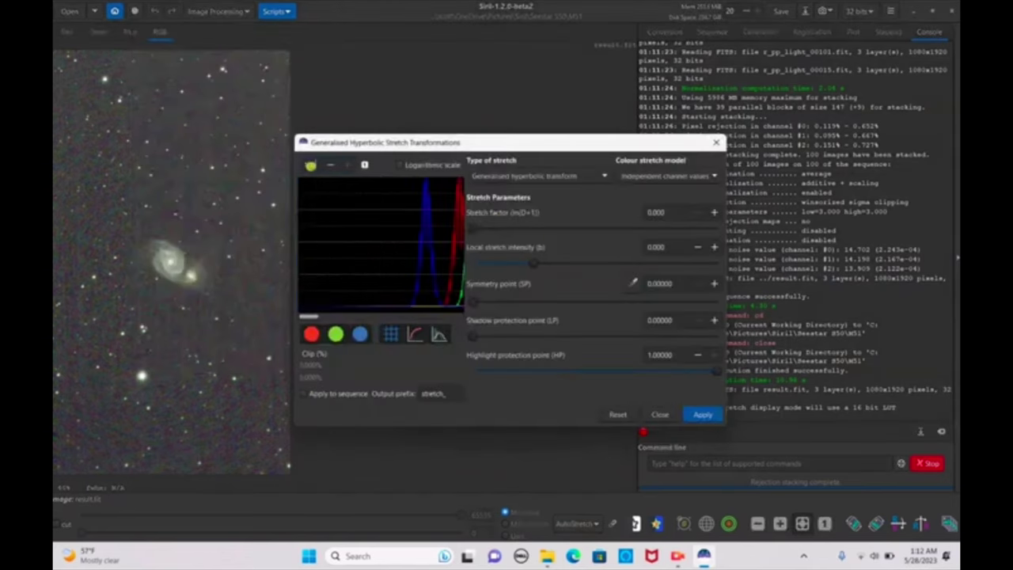
pyautogui.click(716, 143)
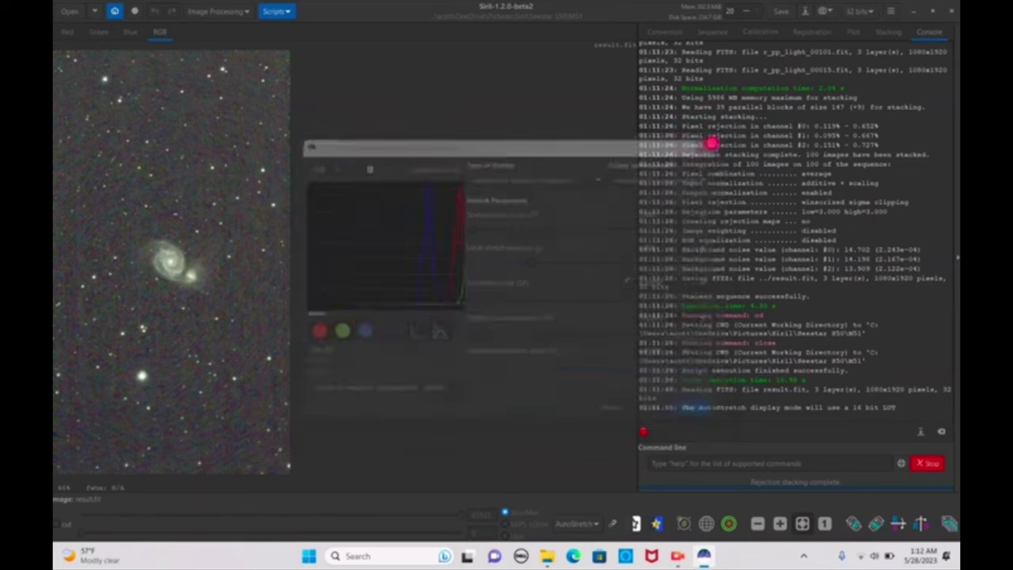
# Step: Generate background samples, compute the background model and subtract it from the image
pyautogui.click(234, 12)
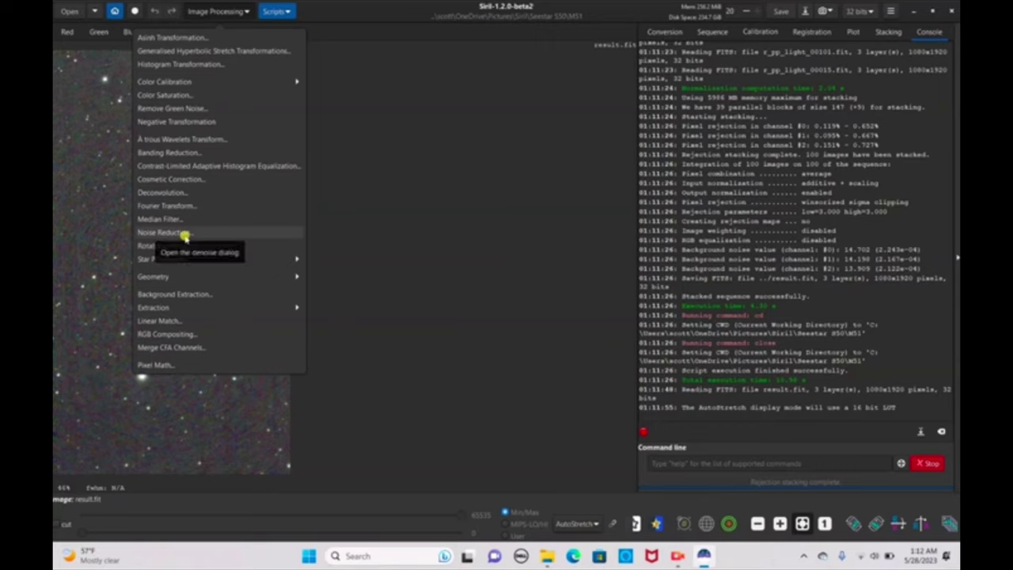
pyautogui.click(189, 294)
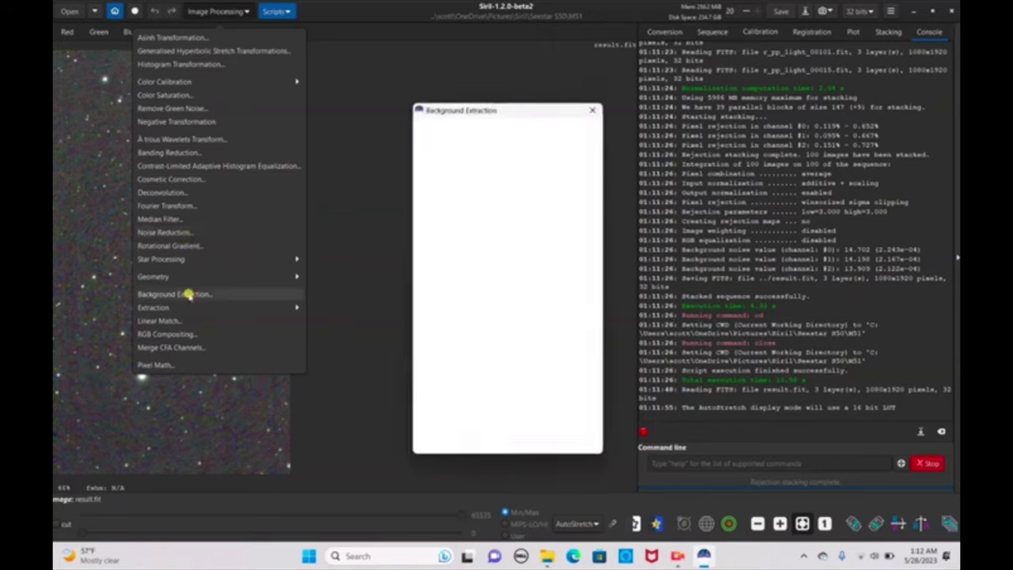
pyautogui.click(437, 300)
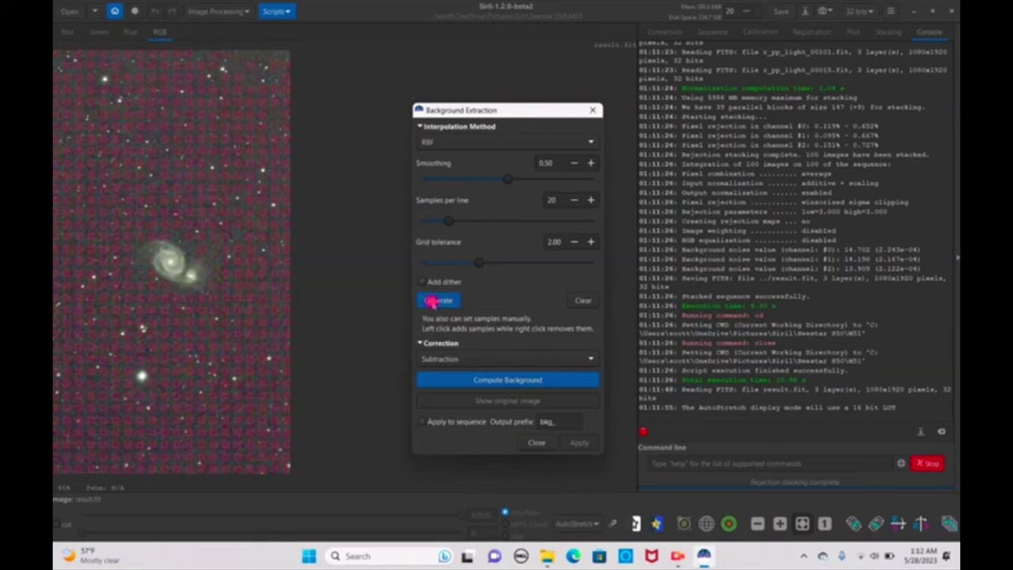
pyautogui.click(507, 380)
pyautogui.click(576, 441)
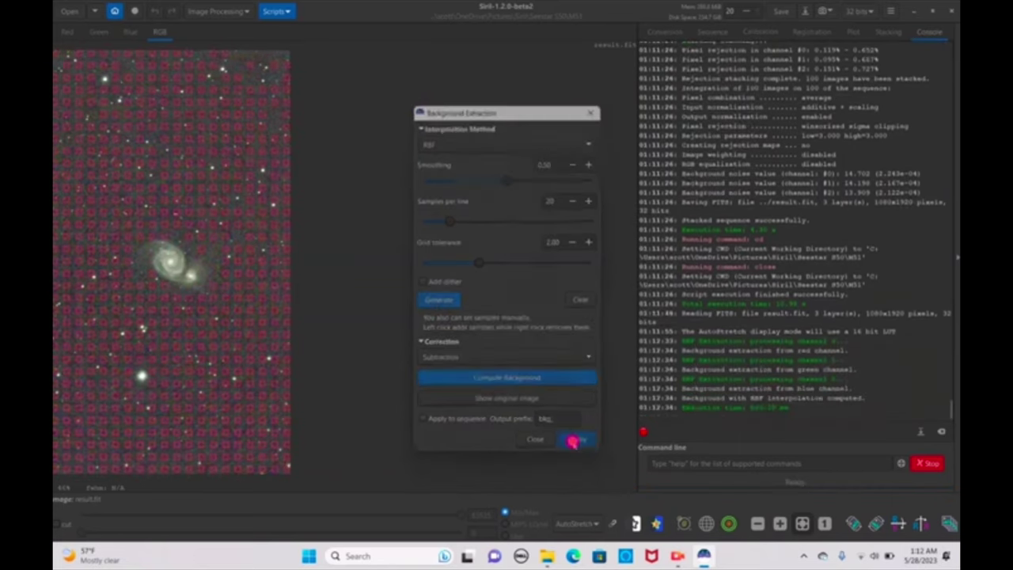
pyautogui.click(217, 12)
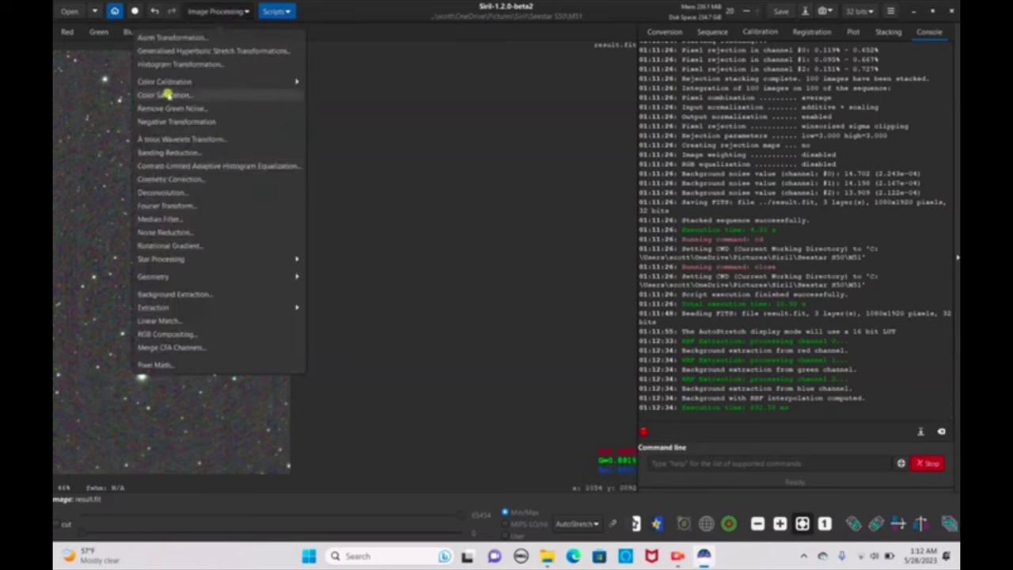
# Step: Apply Remove Green Noise to the M51 image
pyautogui.click(168, 107)
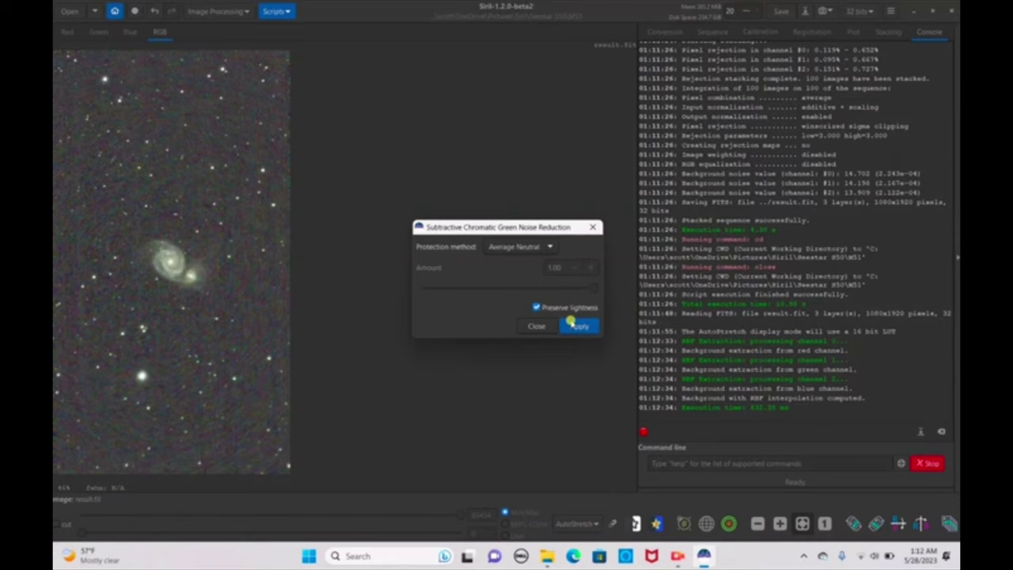
pyautogui.click(573, 326)
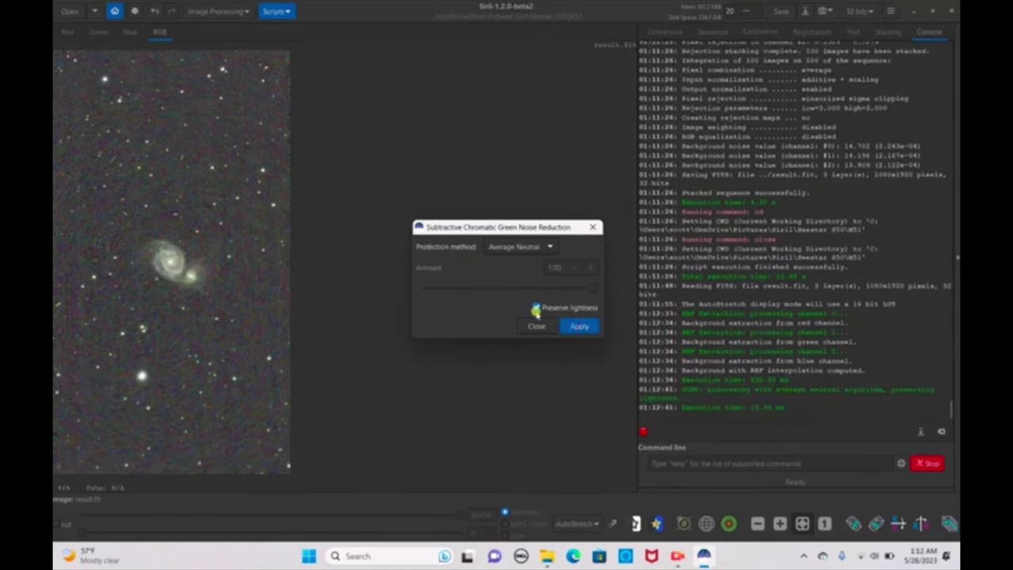
pyautogui.click(537, 324)
# Step: Attempt photometric colour calibration with M51's coordinates, retrying with Downsample; plate solving fails twice
pyautogui.click(196, 11)
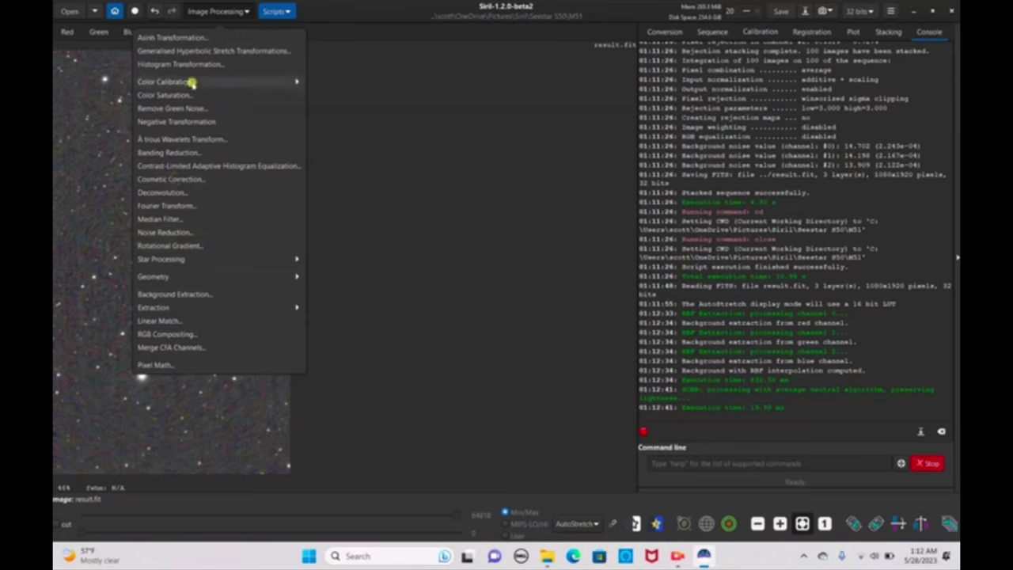
pyautogui.click(191, 80)
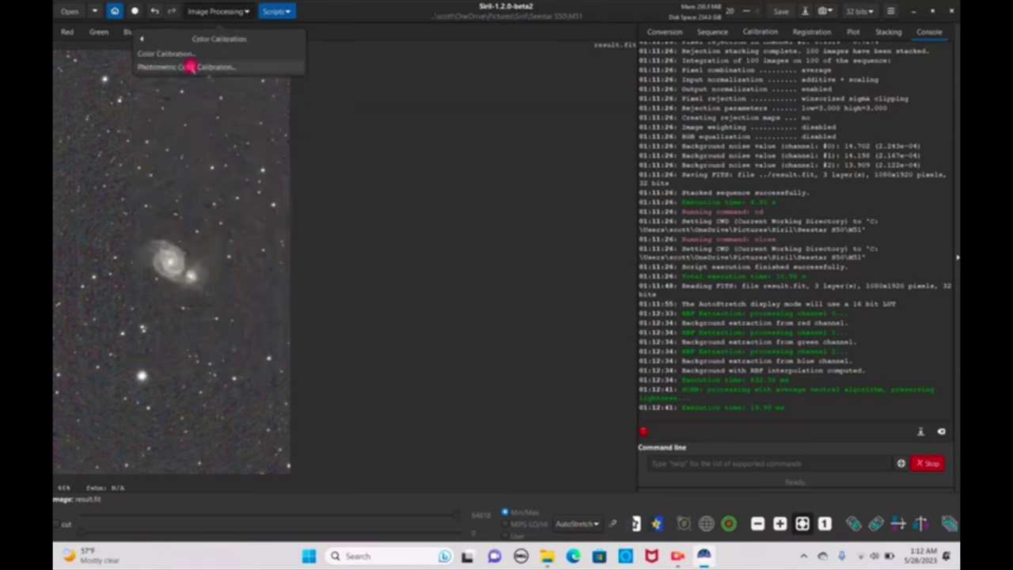
pyautogui.click(190, 66)
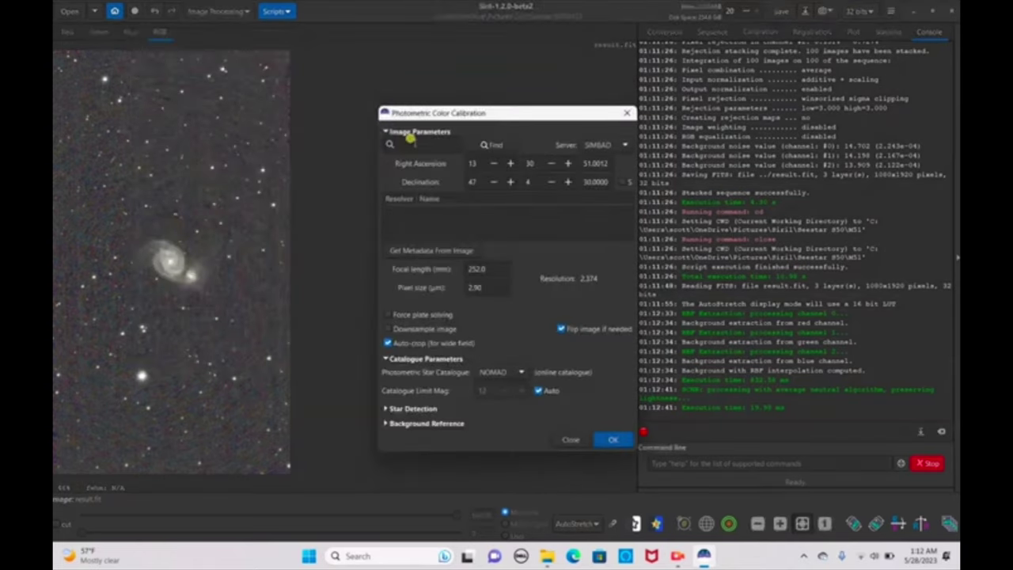
pyautogui.write('M5')
pyautogui.write('1')
pyautogui.click(493, 144)
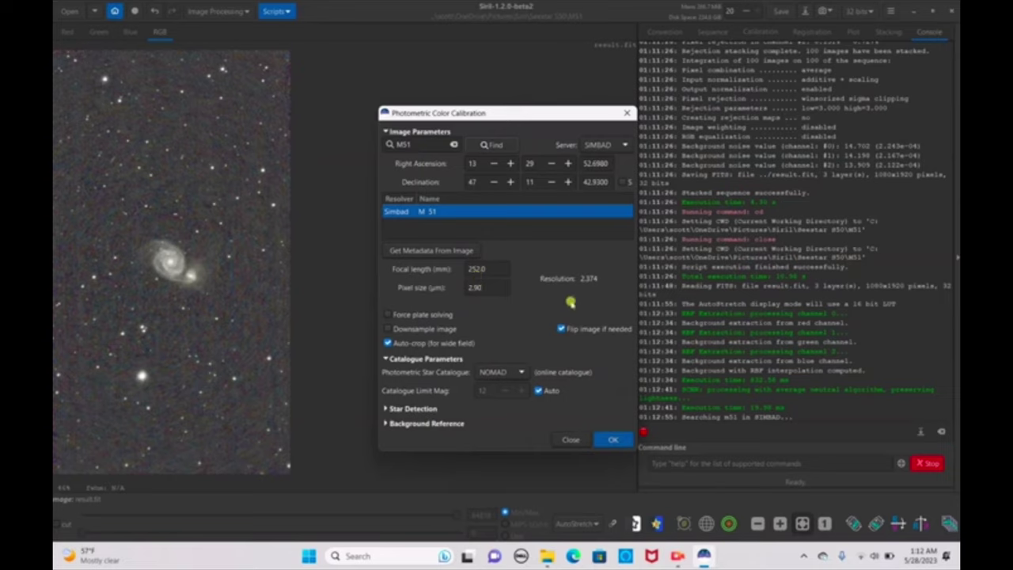
pyautogui.click(612, 441)
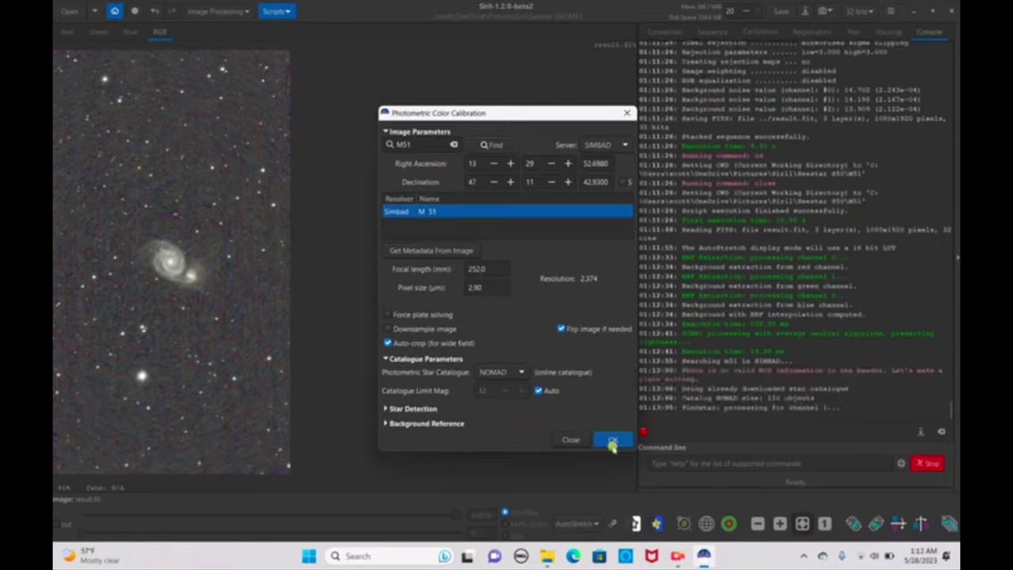
pyautogui.click(527, 363)
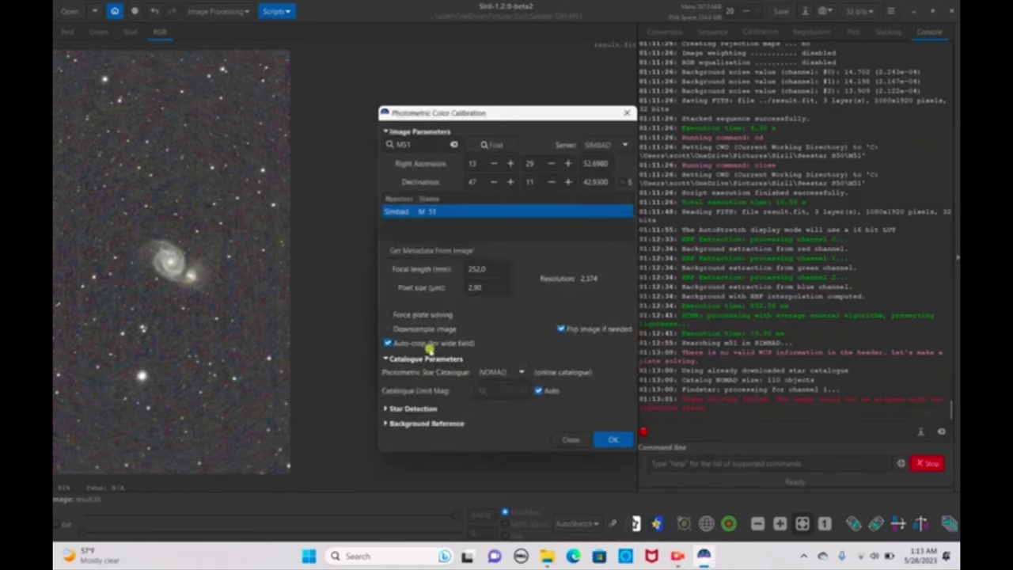
pyautogui.click(406, 331)
pyautogui.click(625, 440)
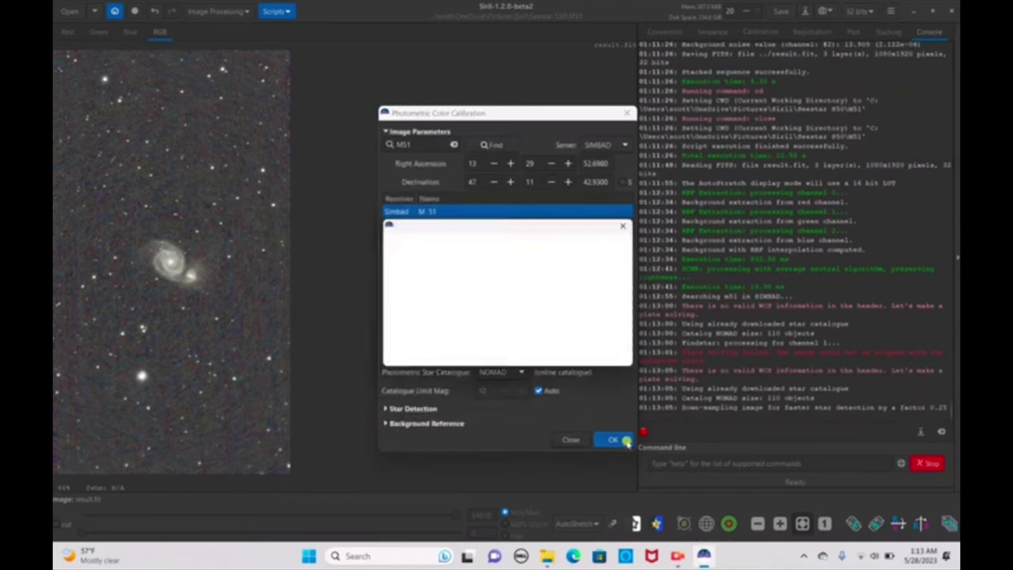
pyautogui.click(525, 363)
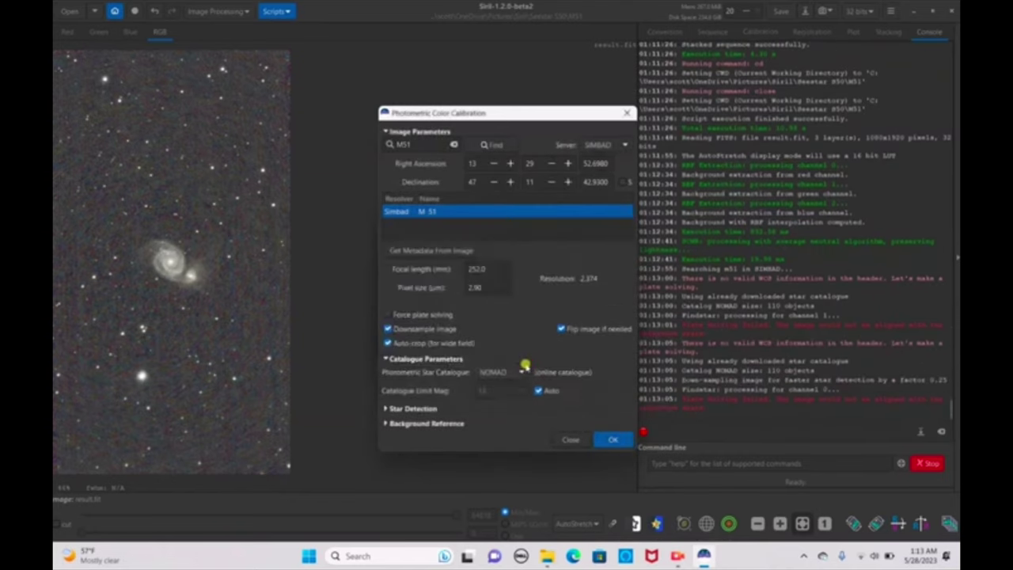
# Step: Close the calibration dialog and select a region covering the star field
pyautogui.click(567, 440)
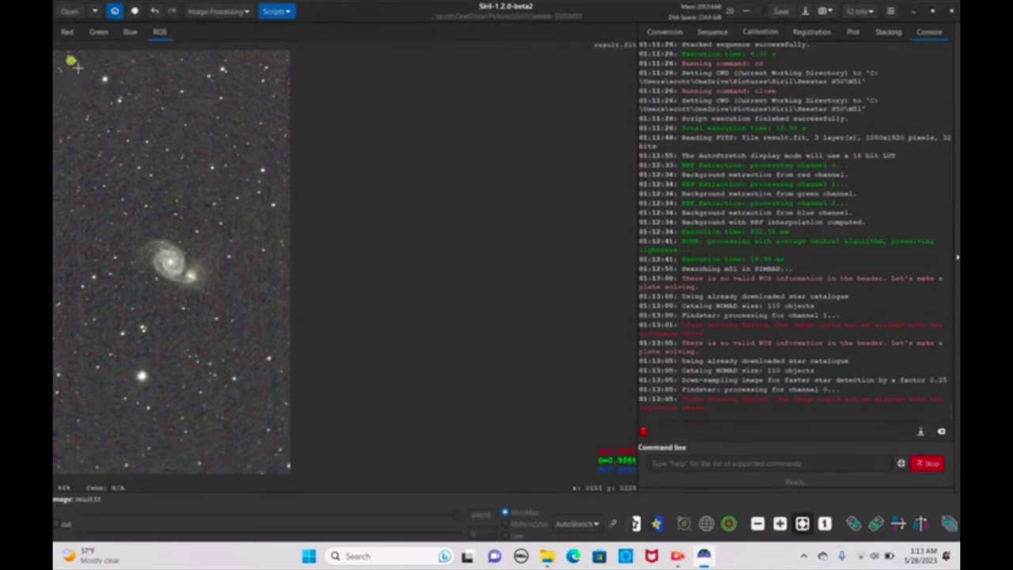
pyautogui.moveTo(56, 63); pyautogui.dragTo(283, 455)
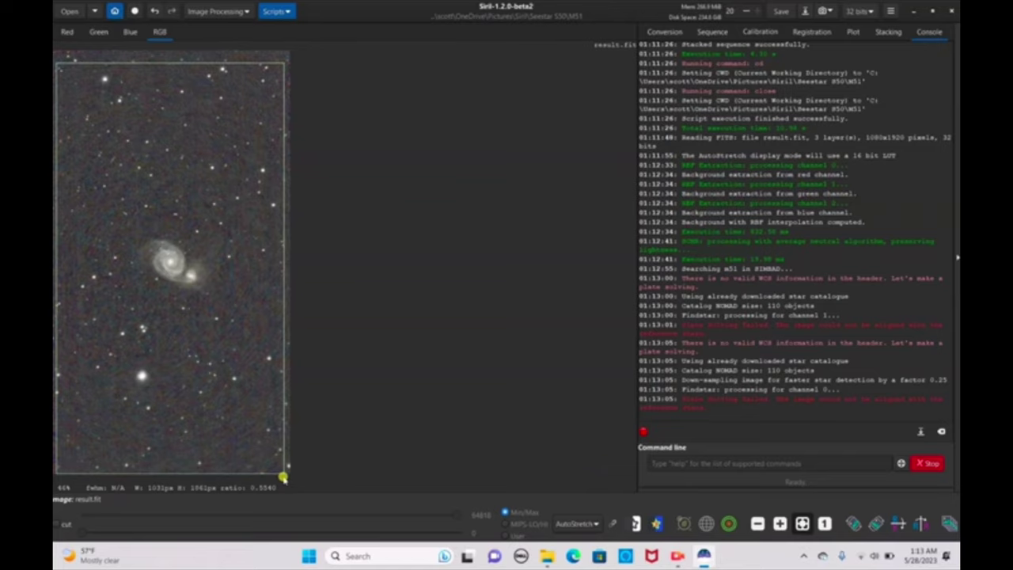
pyautogui.rightClick(242, 396)
pyautogui.click(266, 347)
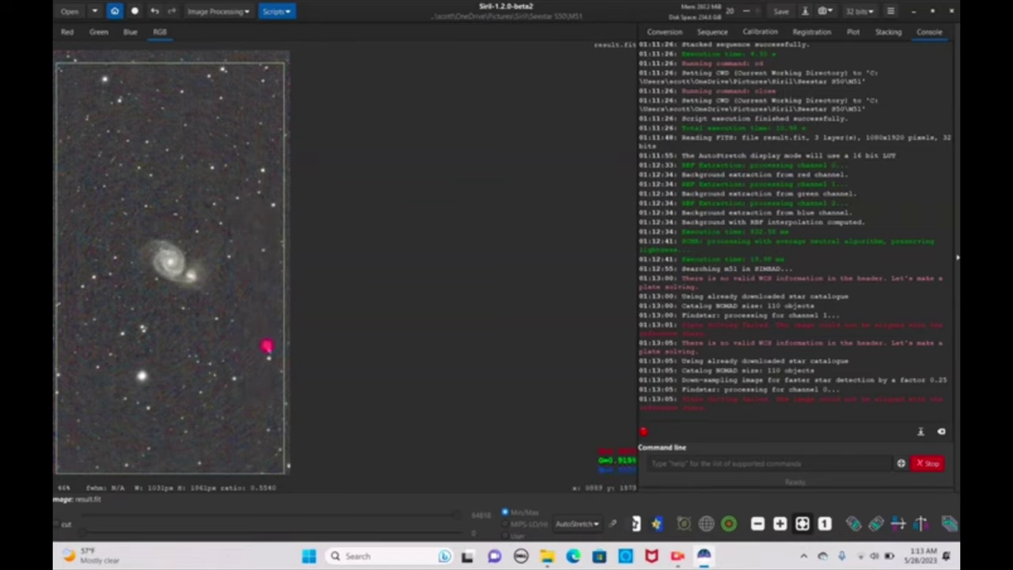
# Step: Run photometric colour calibration using the Simbad M 51 coordinates
pyautogui.click(225, 14)
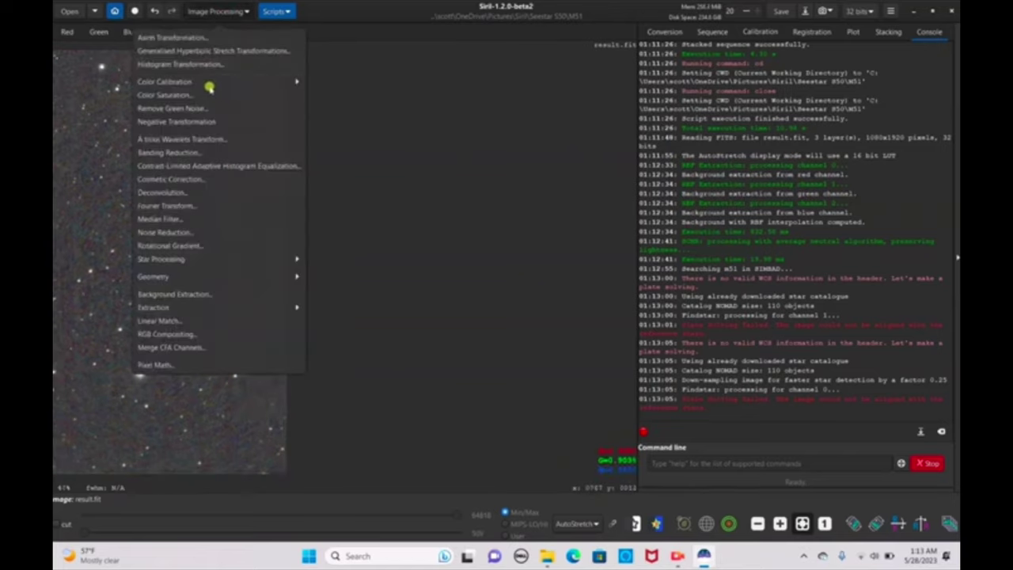
pyautogui.click(194, 81)
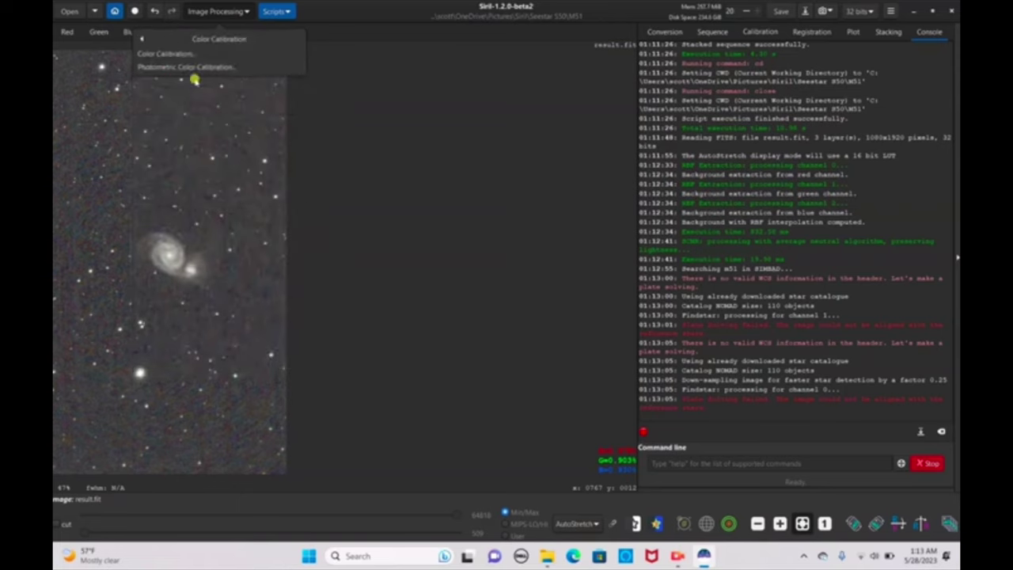
pyautogui.click(184, 66)
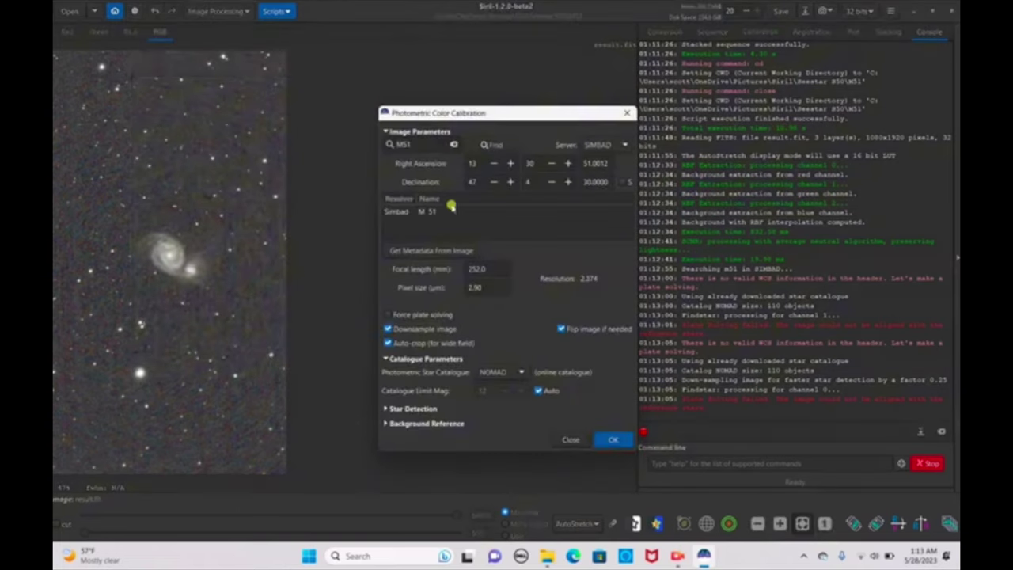
pyautogui.click(431, 213)
pyautogui.click(441, 251)
pyautogui.click(420, 213)
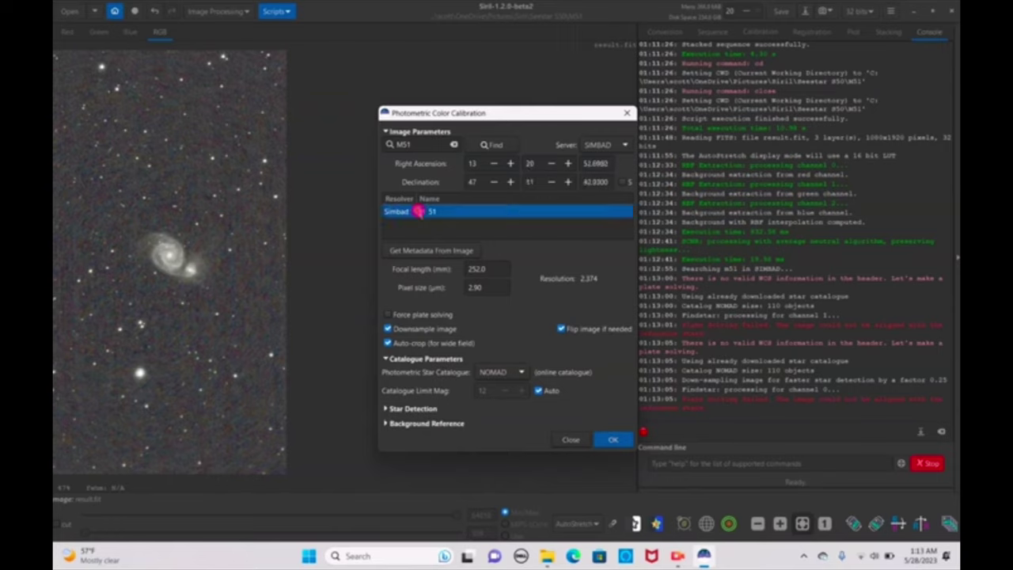
pyautogui.click(614, 438)
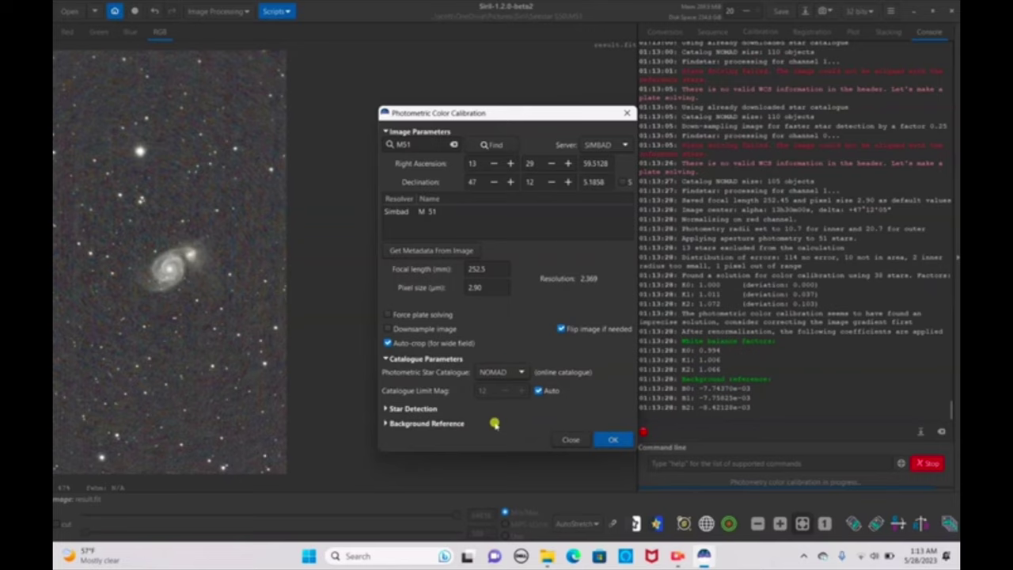
pyautogui.click(569, 439)
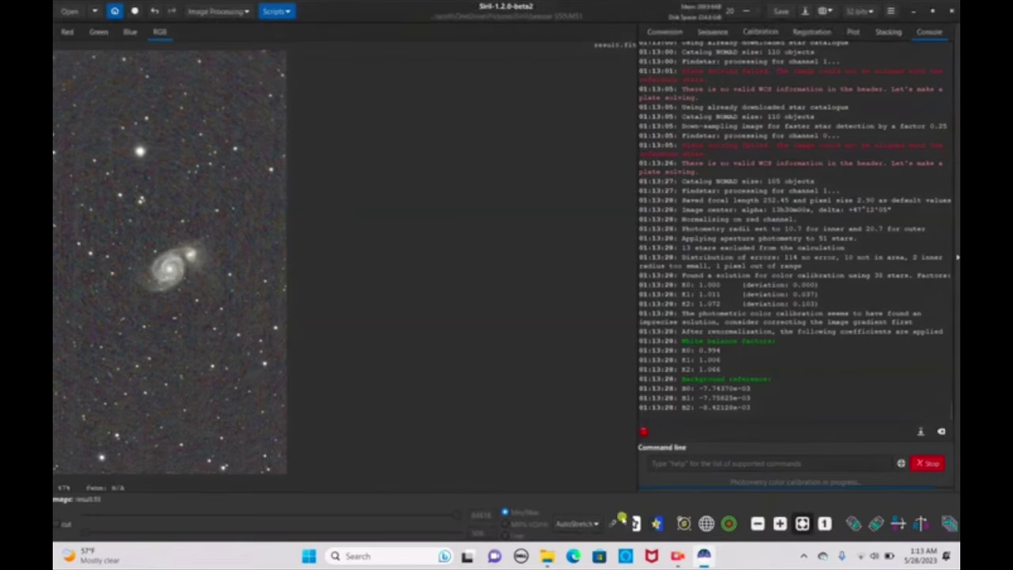
# Step: Switch the preview to Linear and bring up the Generalised Hyperbolic Stretch settings
pyautogui.click(586, 523)
pyautogui.click(565, 410)
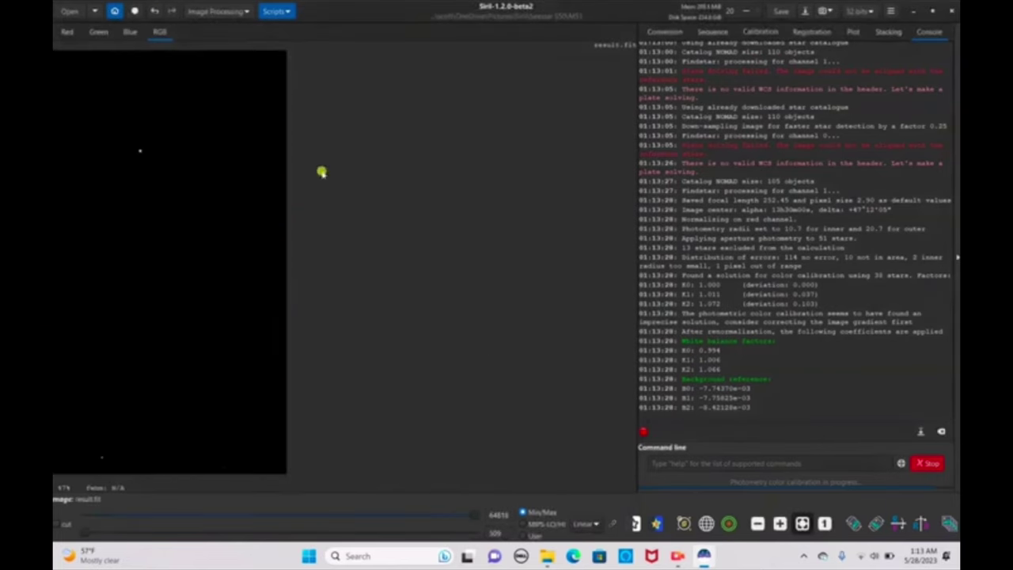
pyautogui.click(218, 13)
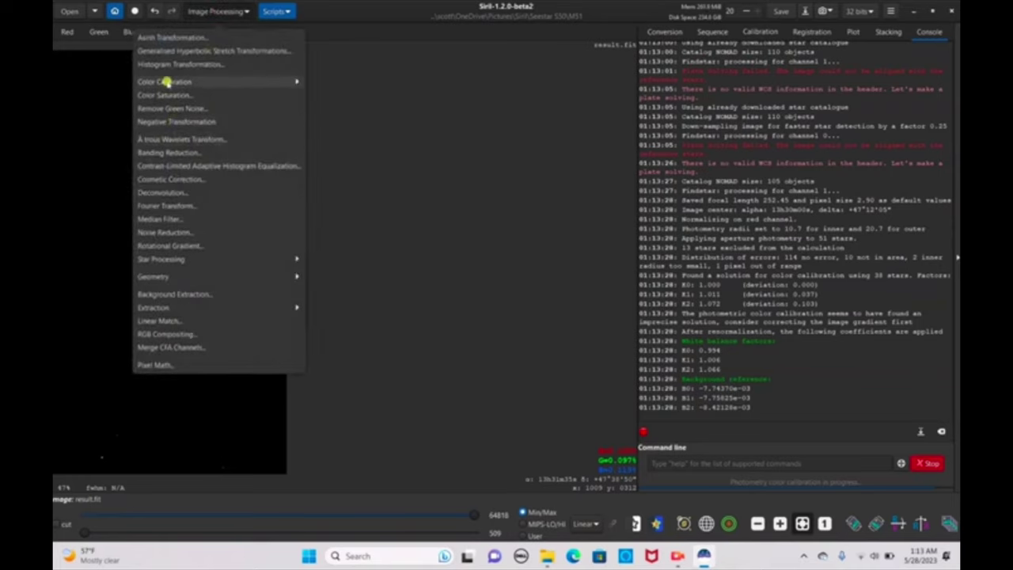
pyautogui.click(162, 50)
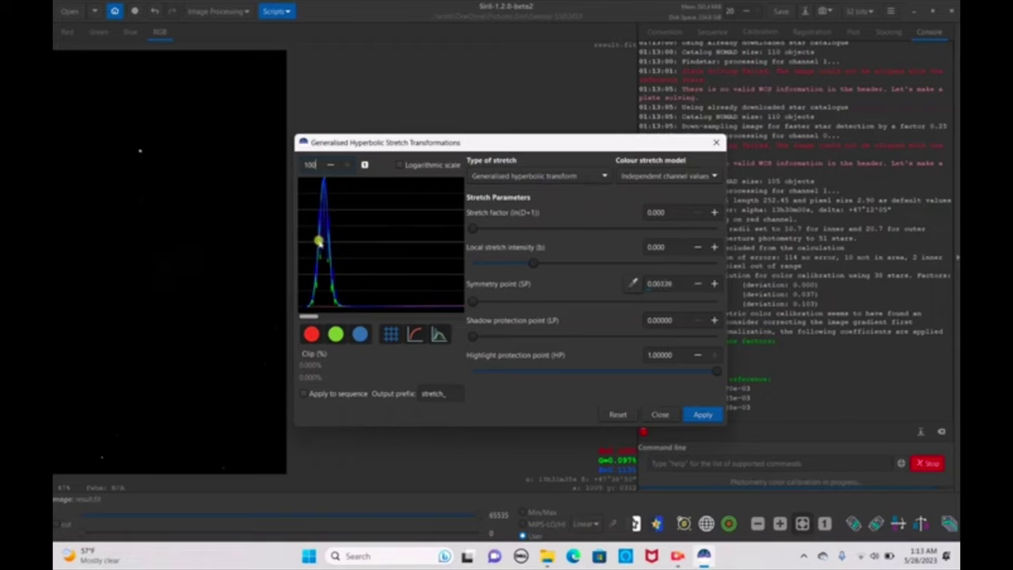
# Step: Apply a hyperbolic stretch with stretch factor about 4.35, then adjust the symmetry point
pyautogui.click(540, 229)
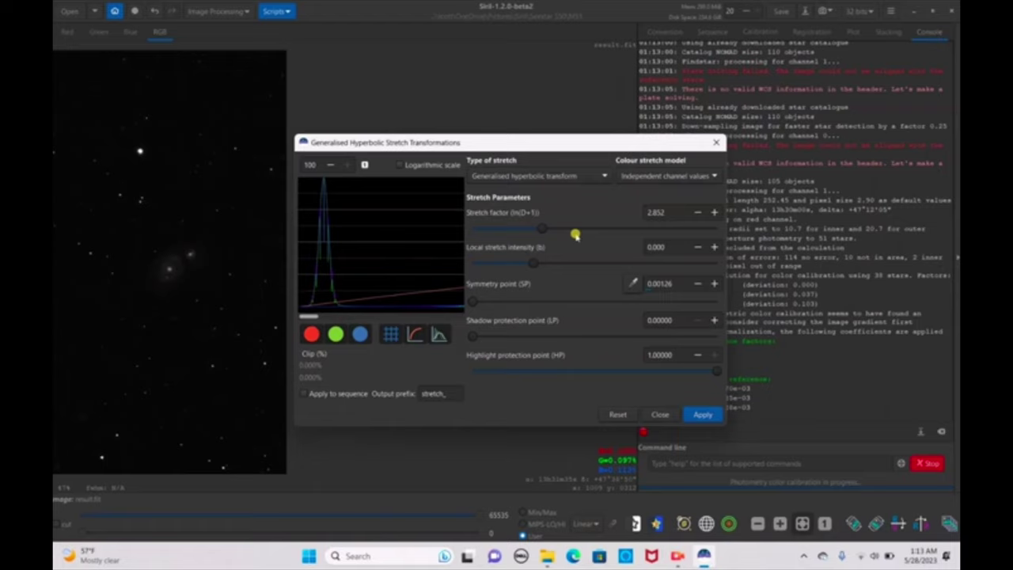
pyautogui.click(579, 229)
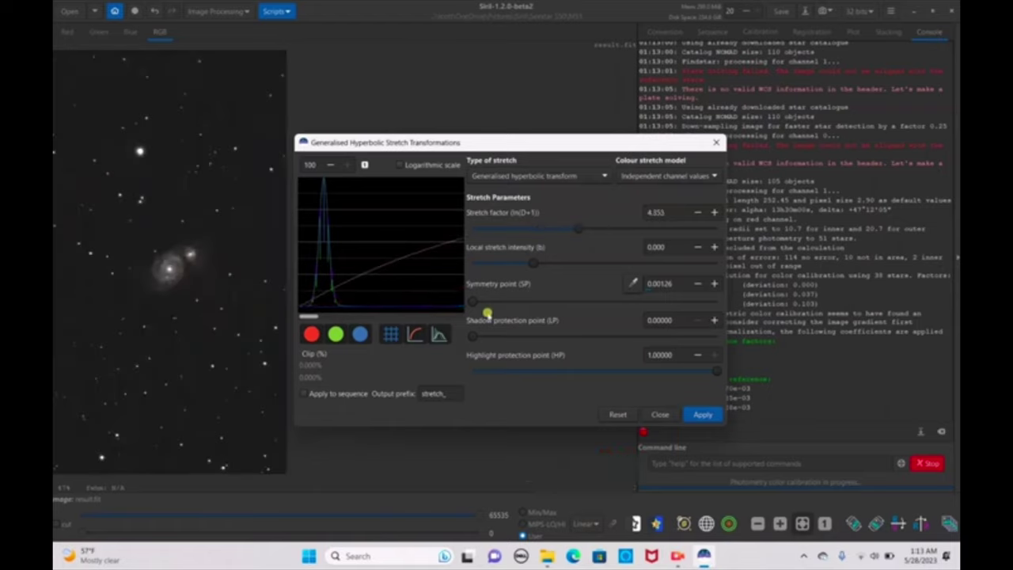
pyautogui.click(693, 415)
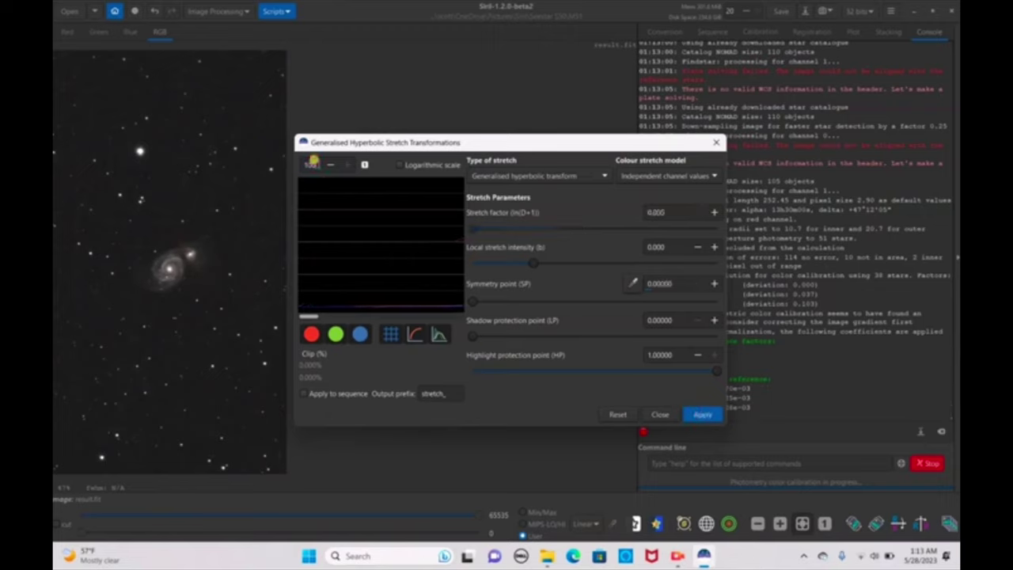
pyautogui.click(316, 164)
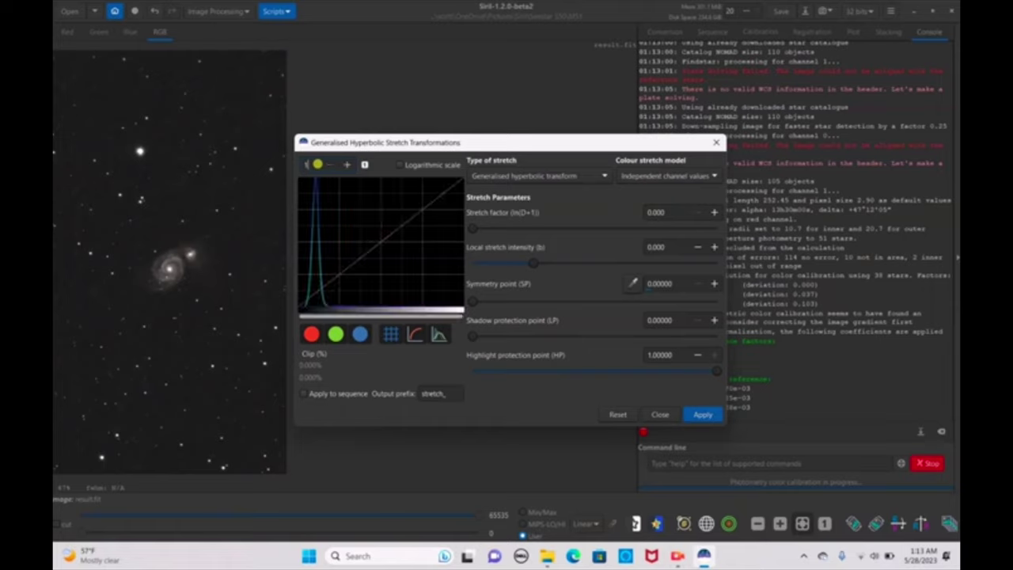
pyautogui.click(318, 243)
pyautogui.moveTo(498, 230)
pyautogui.mouseDown()
pyautogui.moveTo(467, 230)
pyautogui.moveTo(493, 230)
pyautogui.mouseUp()
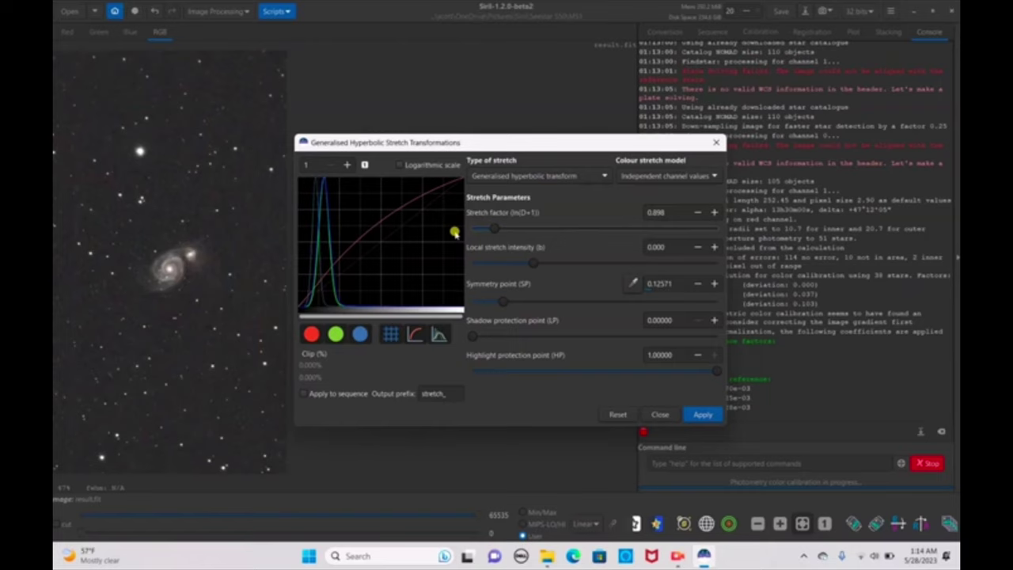
pyautogui.click(474, 228)
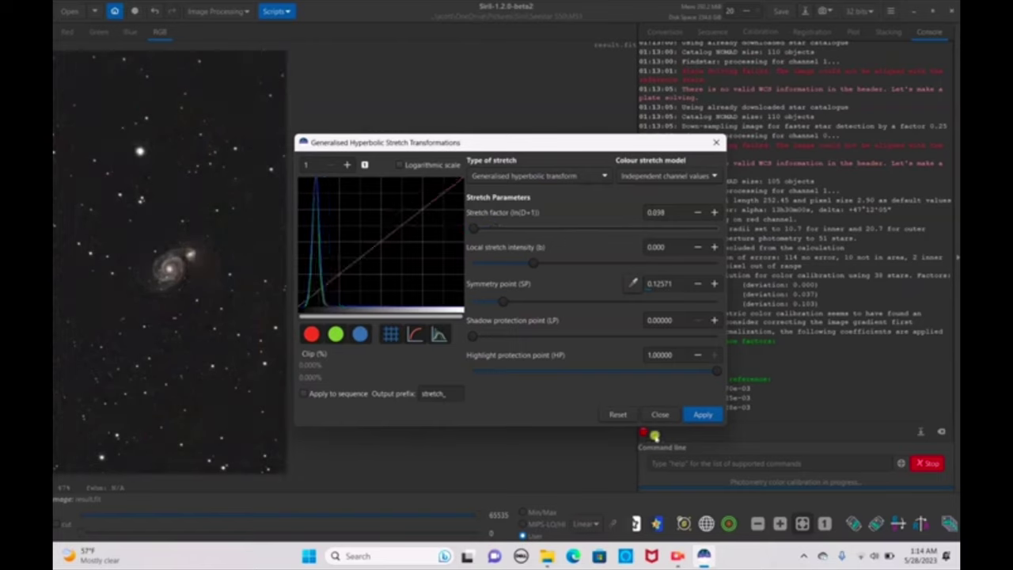
pyautogui.click(660, 414)
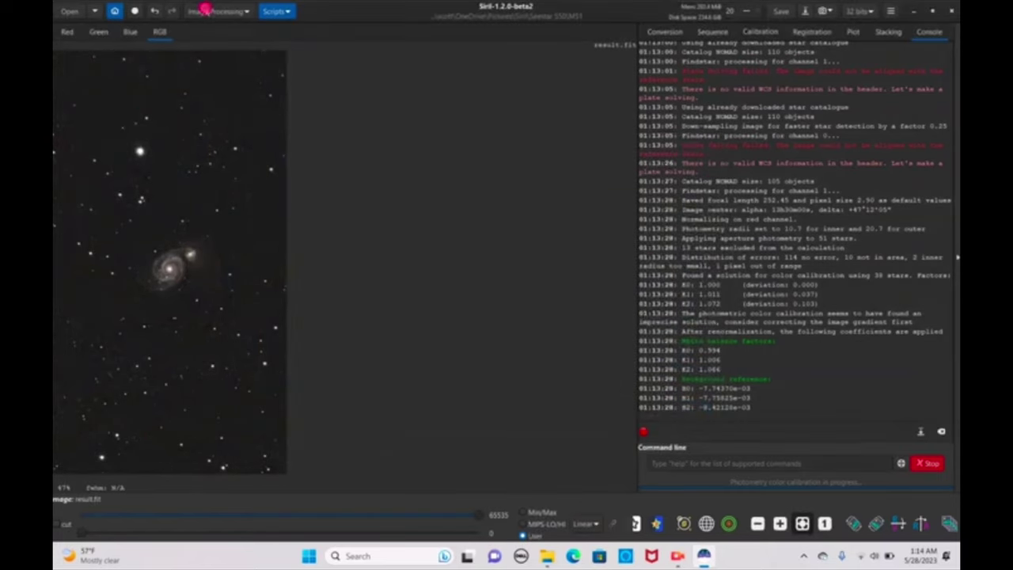
# Step: Apply a histogram transformation with the shadows point raised to about 0.0179
pyautogui.click(204, 11)
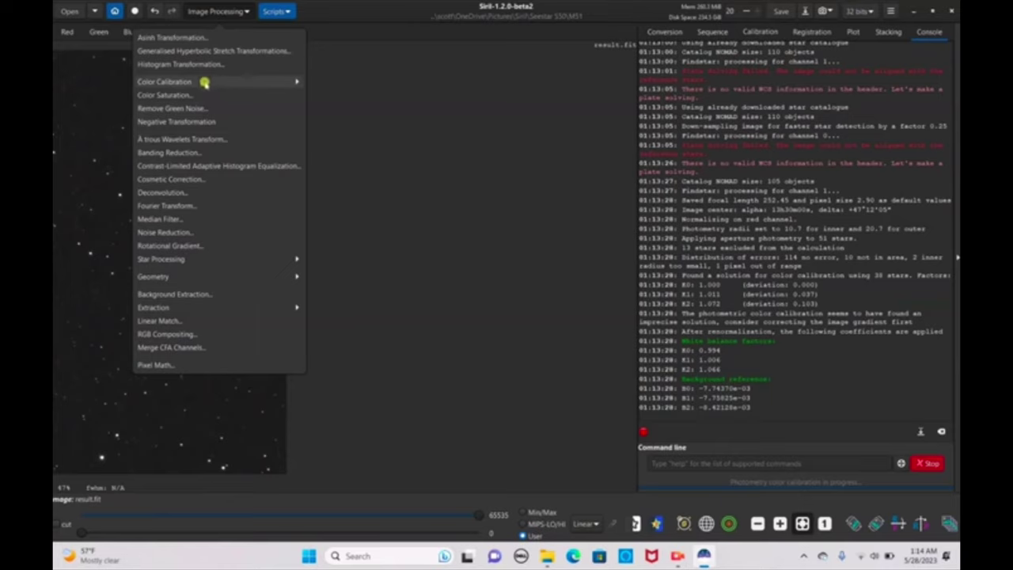
pyautogui.click(198, 65)
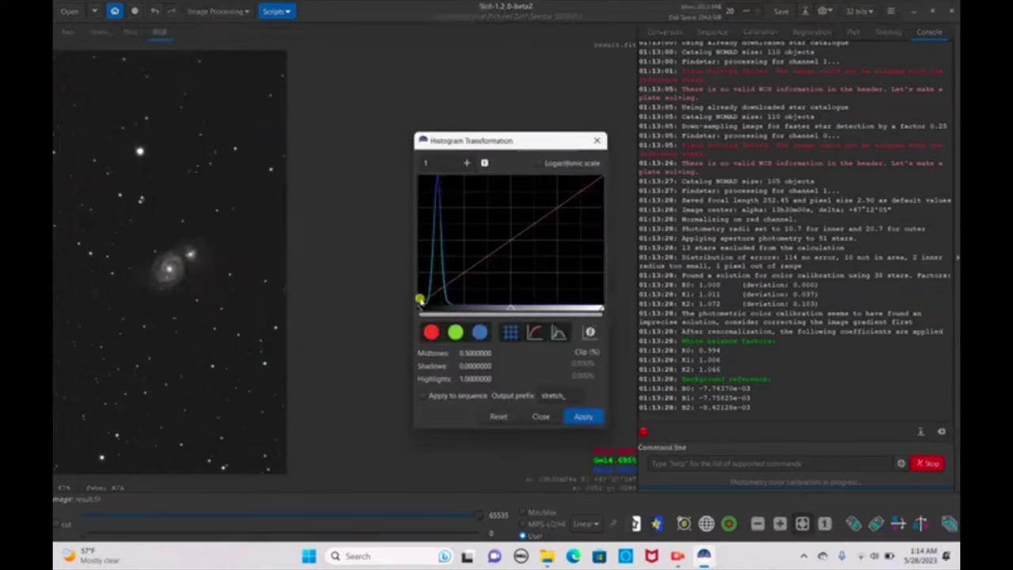
pyautogui.click(416, 306)
pyautogui.moveTo(416, 306); pyautogui.dragTo(421, 307)
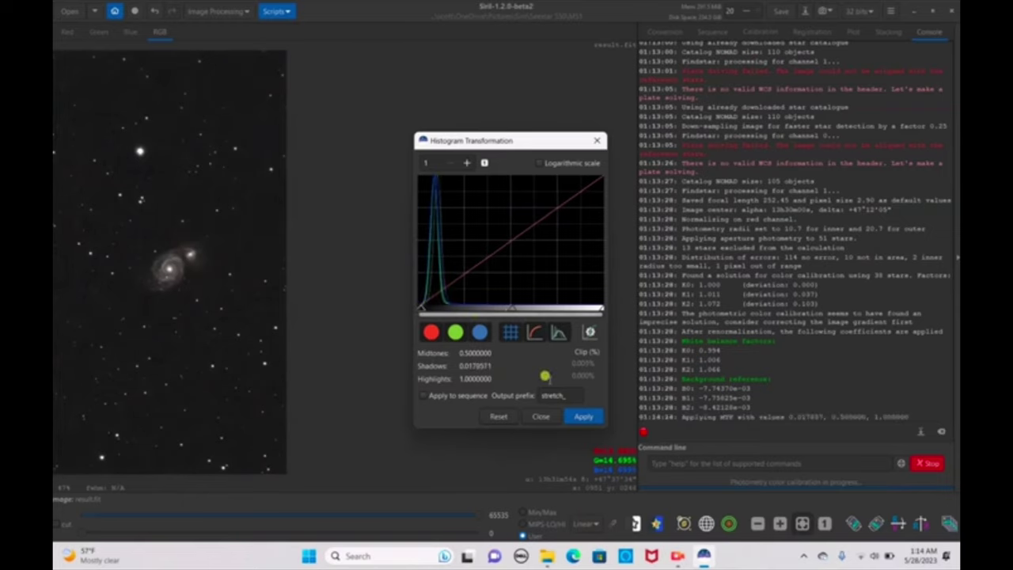
pyautogui.click(581, 418)
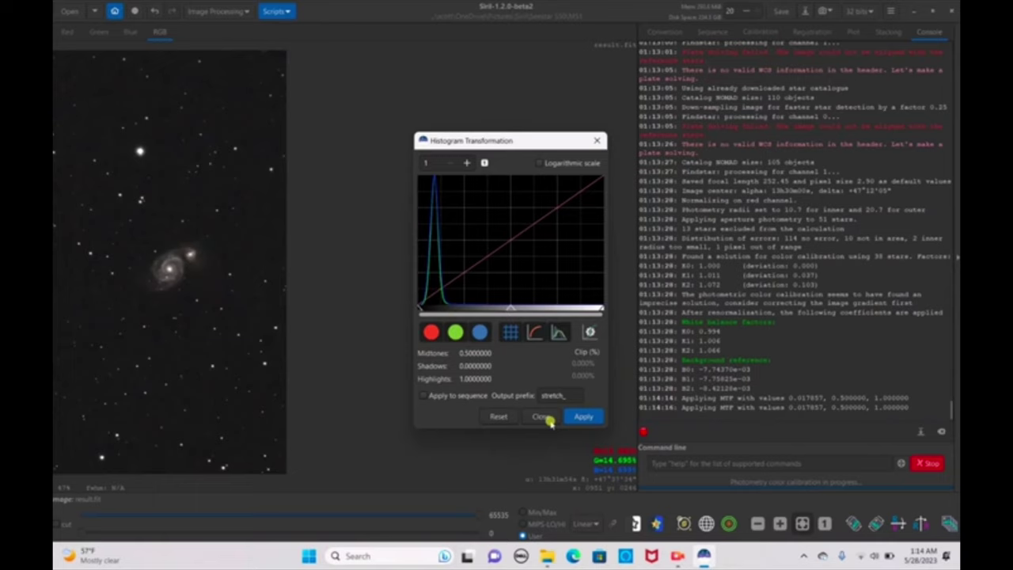
# Step: Neutralise the background using an empty sky patch near the top left
pyautogui.click(541, 417)
pyautogui.click(206, 11)
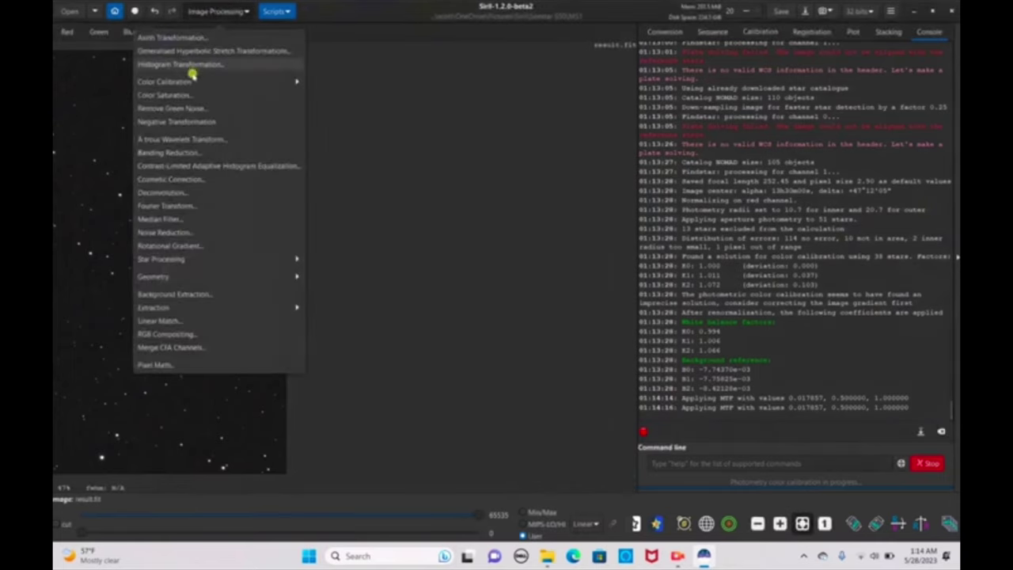
pyautogui.moveTo(164, 82)
pyautogui.click(158, 55)
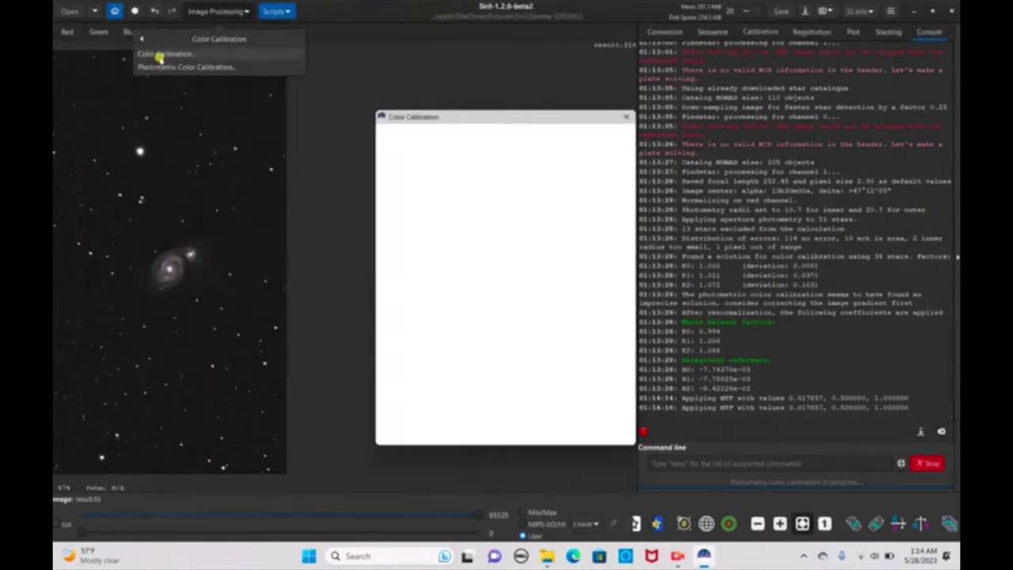
pyautogui.moveTo(109, 85); pyautogui.dragTo(140, 111)
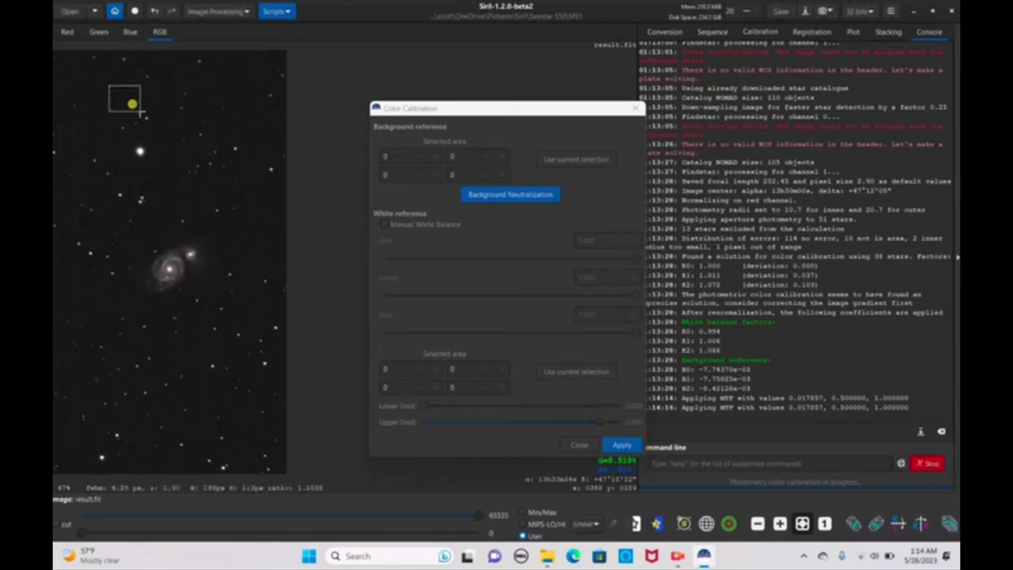
pyautogui.click(559, 164)
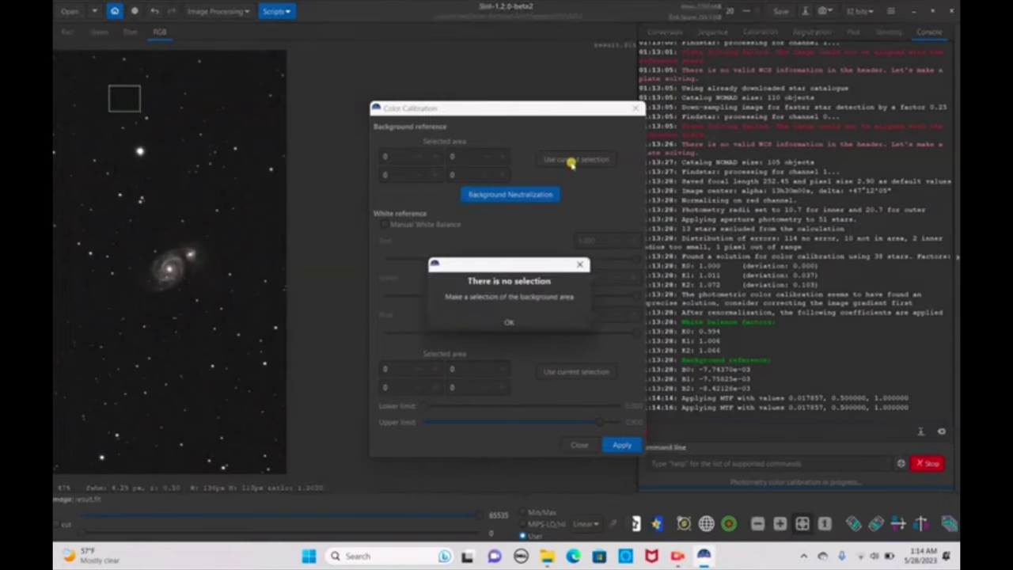
pyautogui.click(579, 264)
pyautogui.click(570, 162)
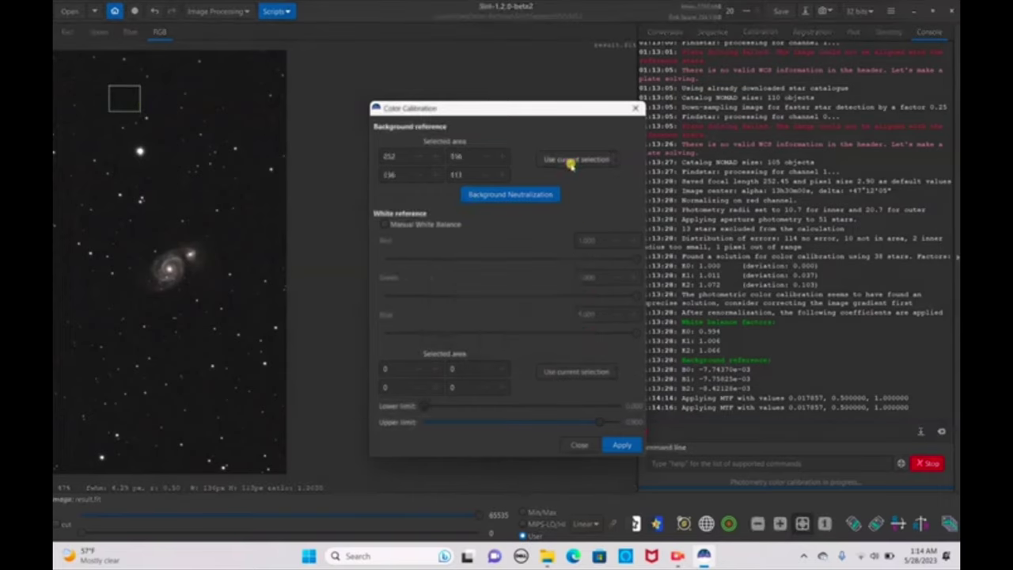
pyautogui.click(545, 192)
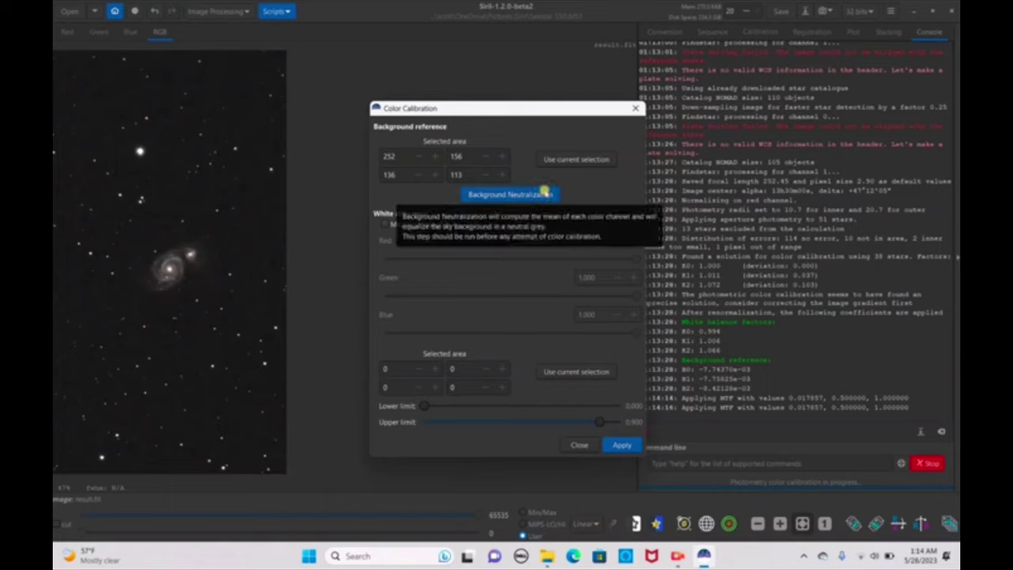
pyautogui.click(511, 194)
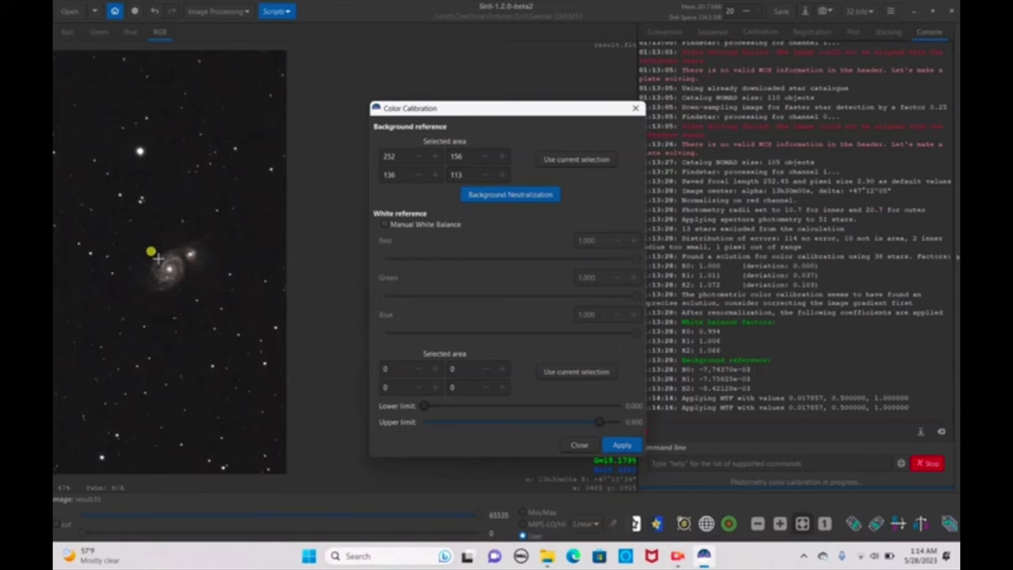
# Step: Set the galaxy core as white reference and apply the colour calibration
pyautogui.moveTo(158, 258); pyautogui.dragTo(182, 278)
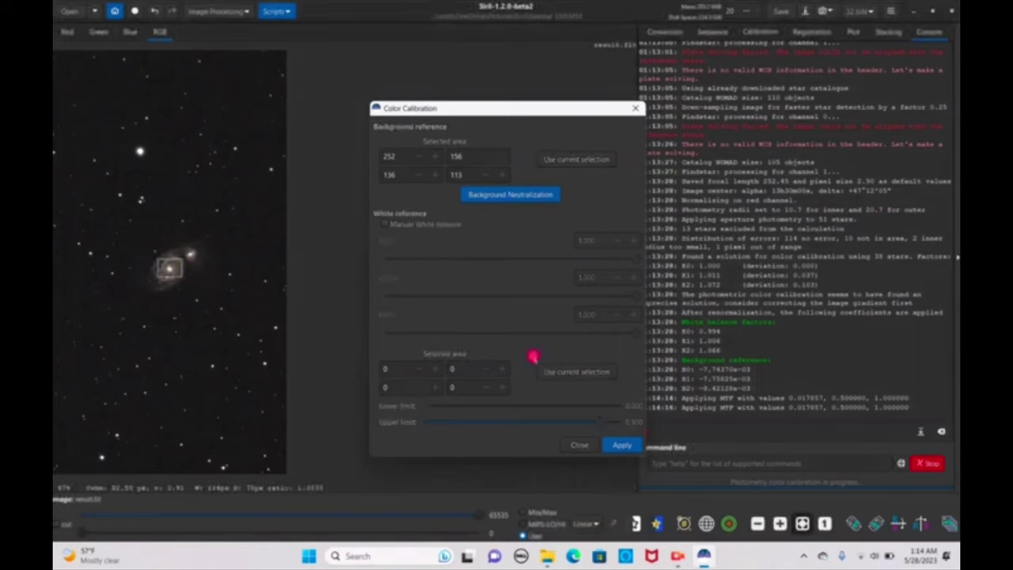
pyautogui.click(552, 369)
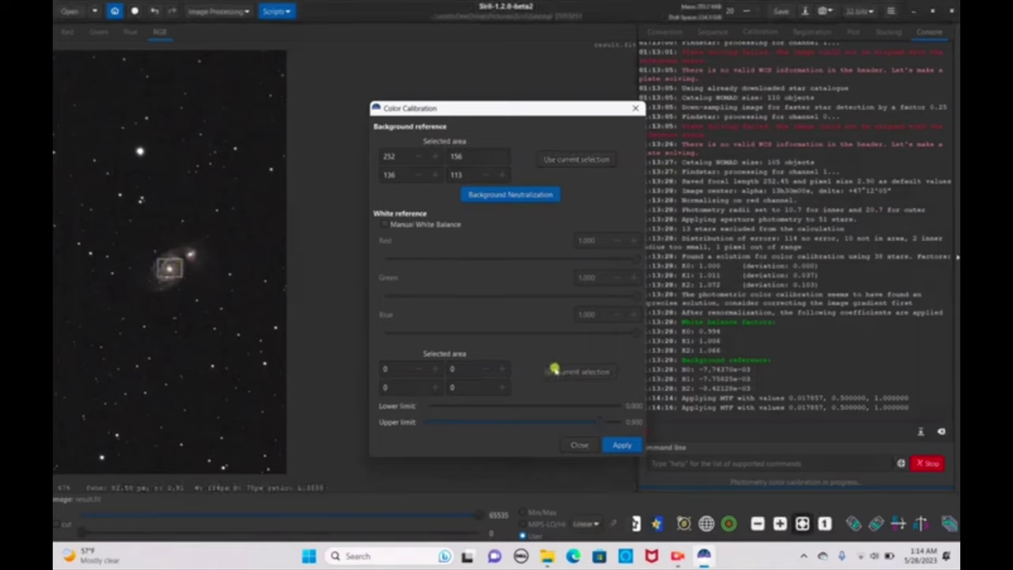
pyautogui.click(625, 444)
# Step: Apply a colour saturation boost with the amount at maximum
pyautogui.click(579, 445)
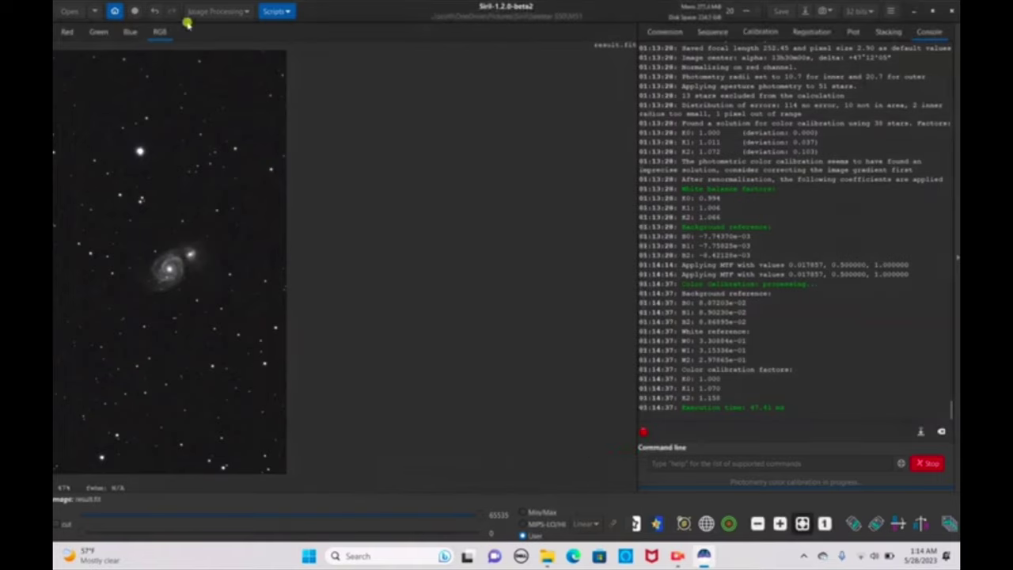
pyautogui.click(231, 12)
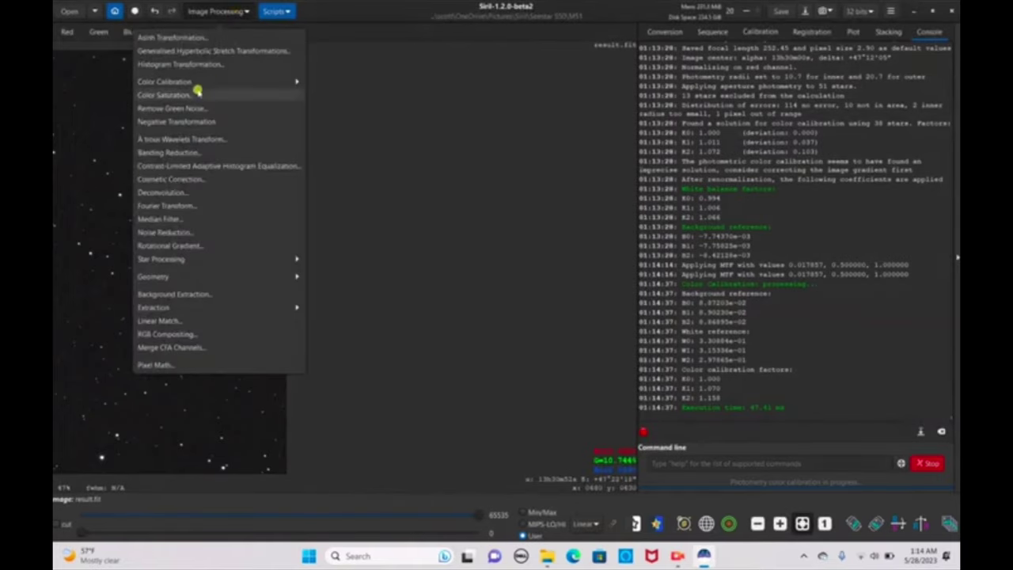
pyautogui.click(198, 93)
pyautogui.moveTo(521, 269); pyautogui.dragTo(622, 280)
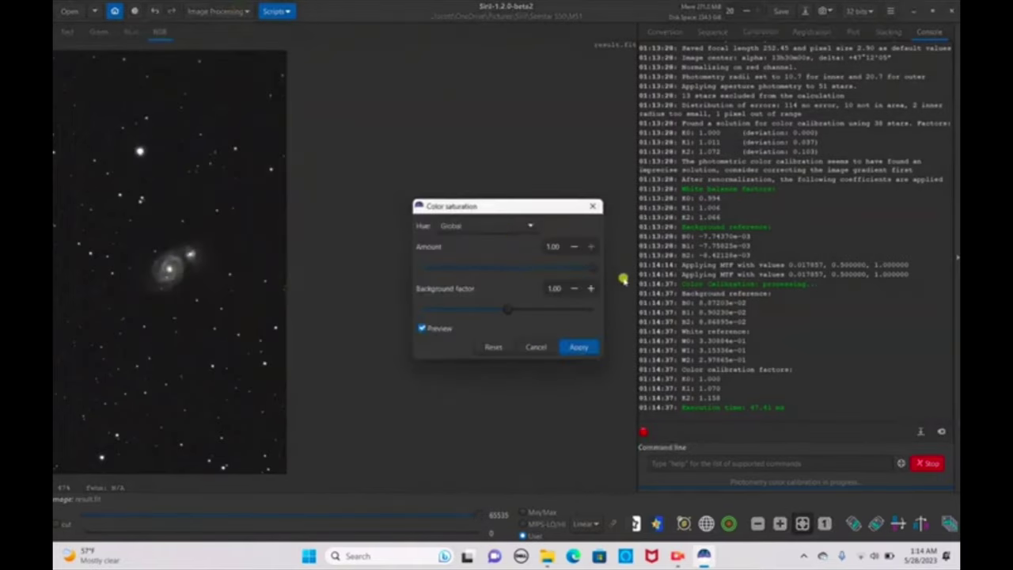
pyautogui.click(590, 346)
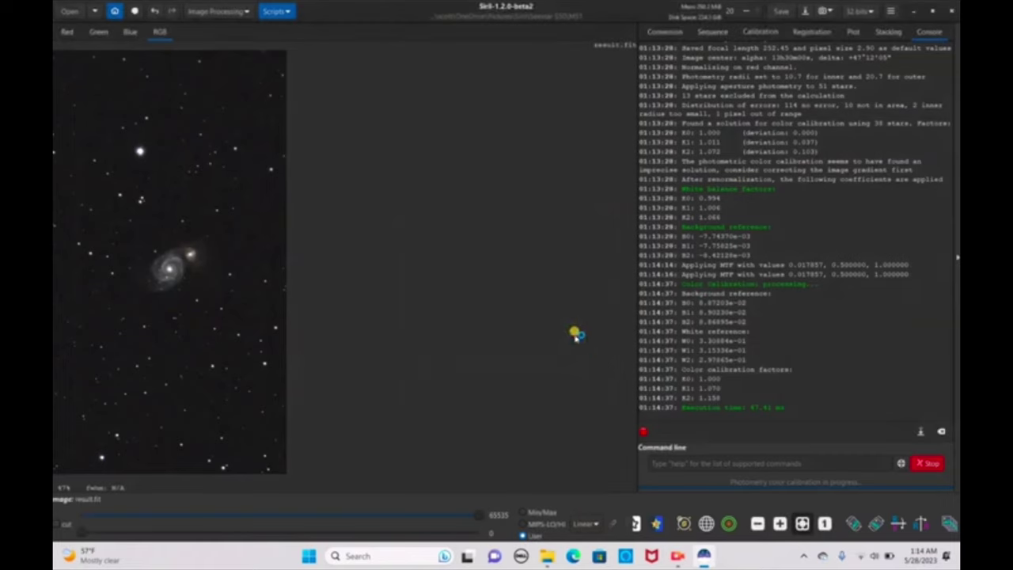
# Step: Reapply colour saturation at a moderate amount of about 0.41
pyautogui.click(230, 12)
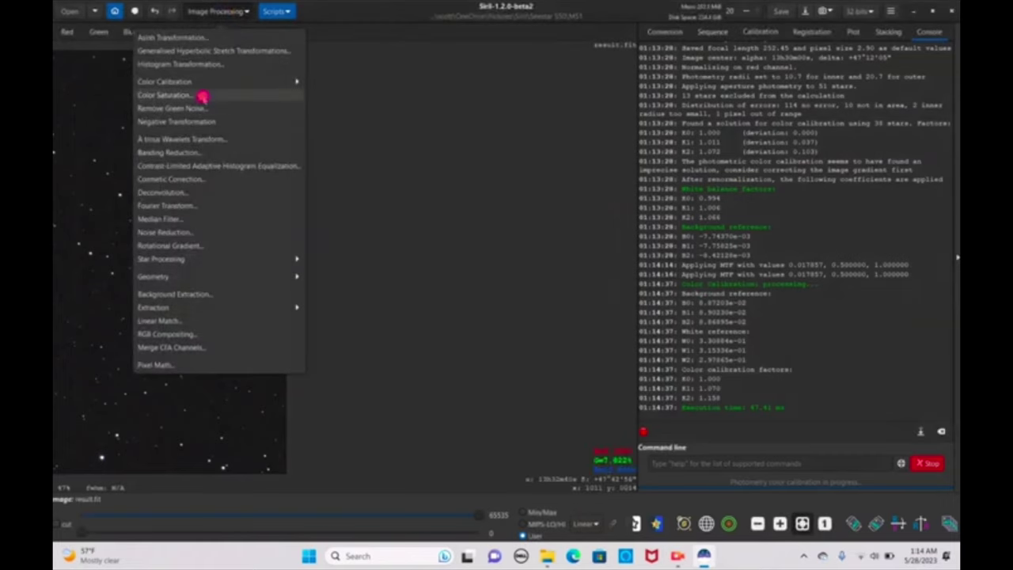
pyautogui.click(198, 95)
pyautogui.moveTo(515, 272); pyautogui.dragTo(625, 273)
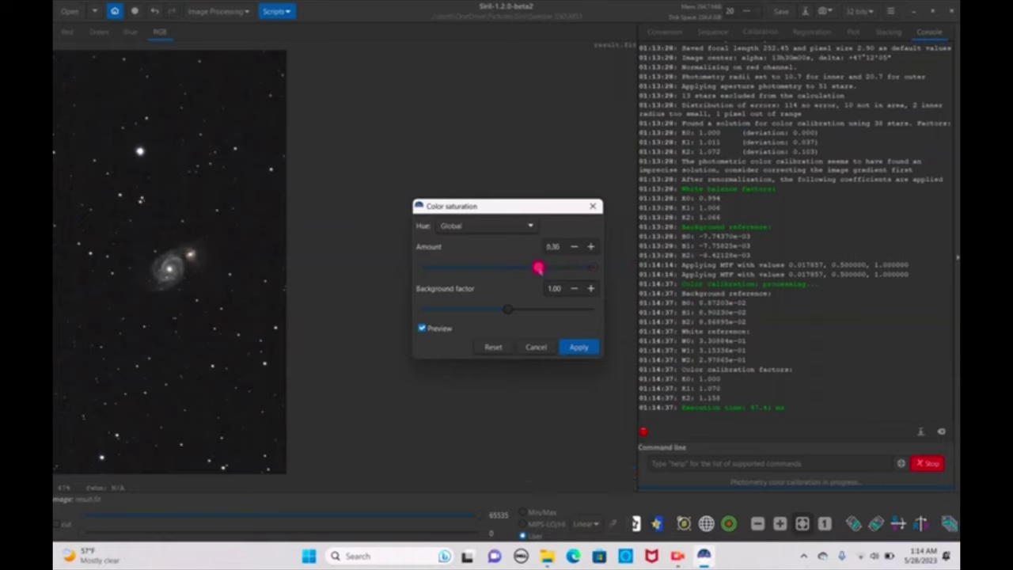
pyautogui.moveTo(534, 268); pyautogui.dragTo(522, 267)
pyautogui.click(579, 348)
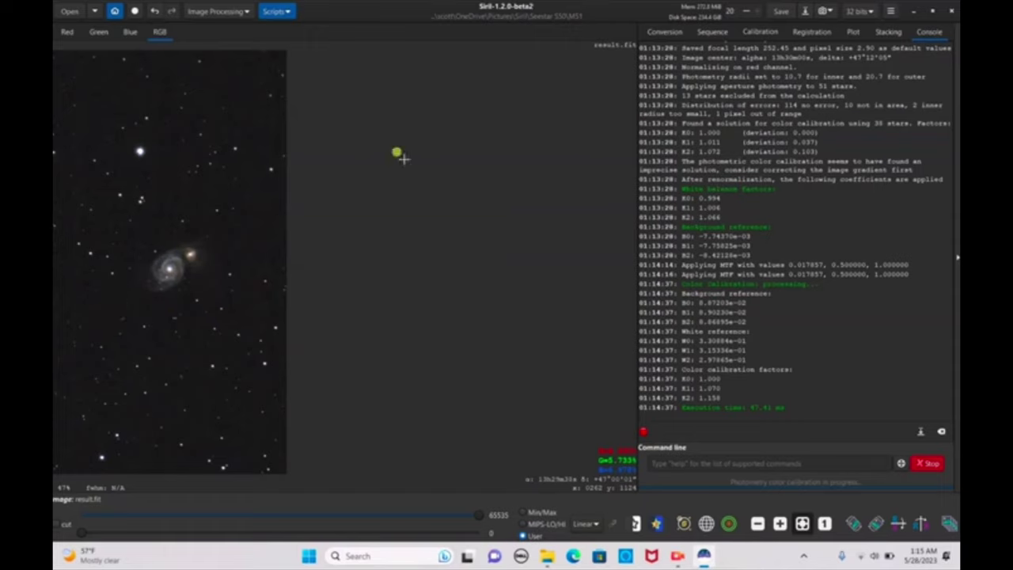
# Step: Save a unique-file PNG snapshot of the processed M51 image, then bring up File Explorer
pyautogui.click(825, 12)
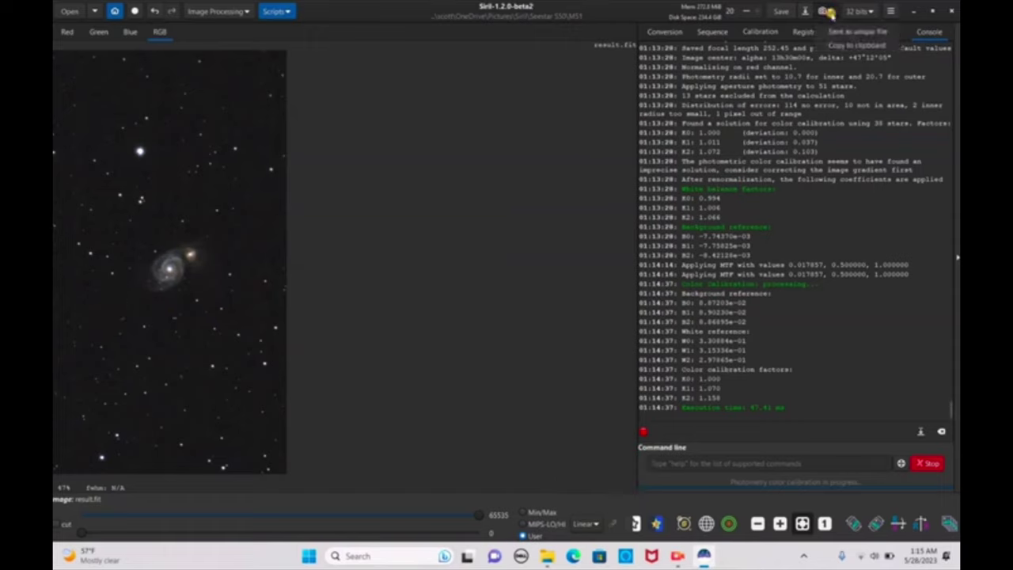
pyautogui.click(862, 33)
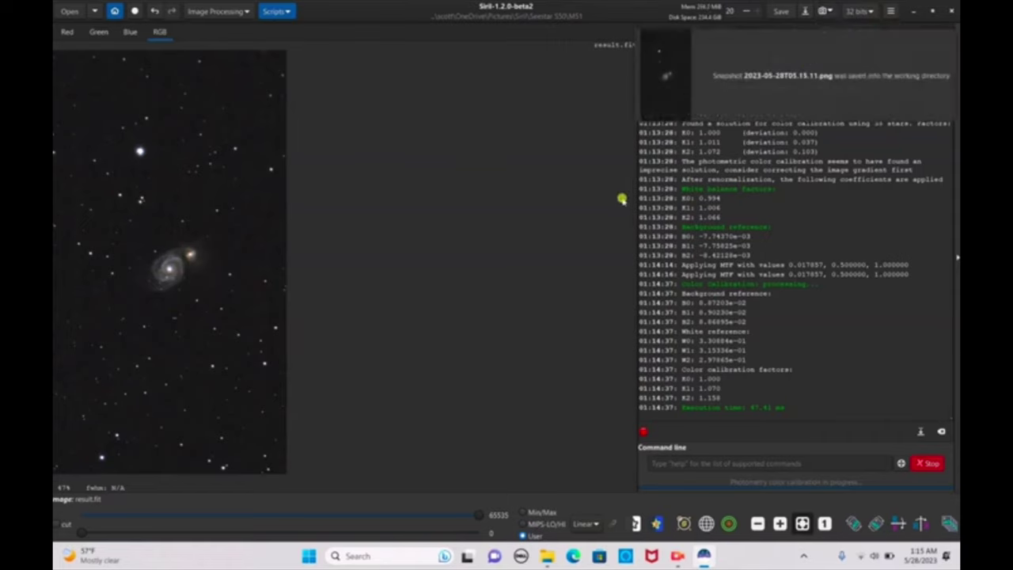
pyautogui.click(547, 557)
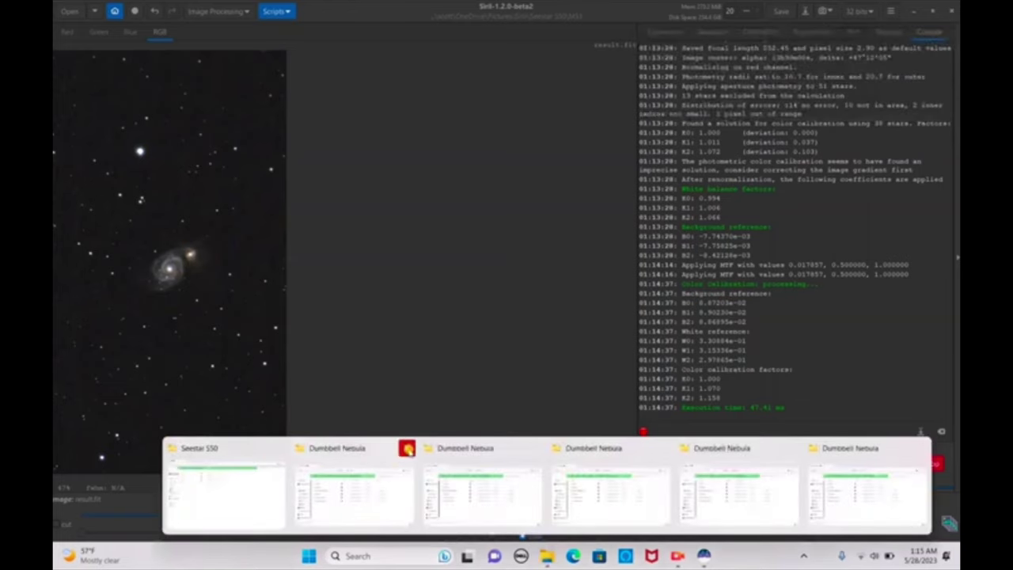
# Step: Close the five extra Dumbbell Nebula windows, then open M51 from the Seestar S50 window
pyautogui.click(406, 448)
pyautogui.click(475, 448)
pyautogui.click(534, 448)
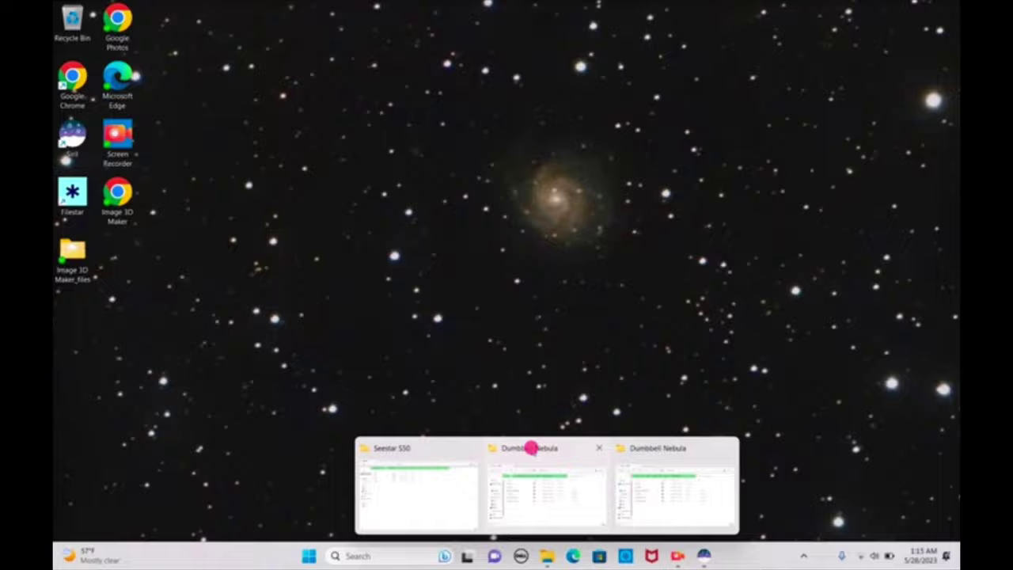
pyautogui.click(599, 448)
pyautogui.click(661, 448)
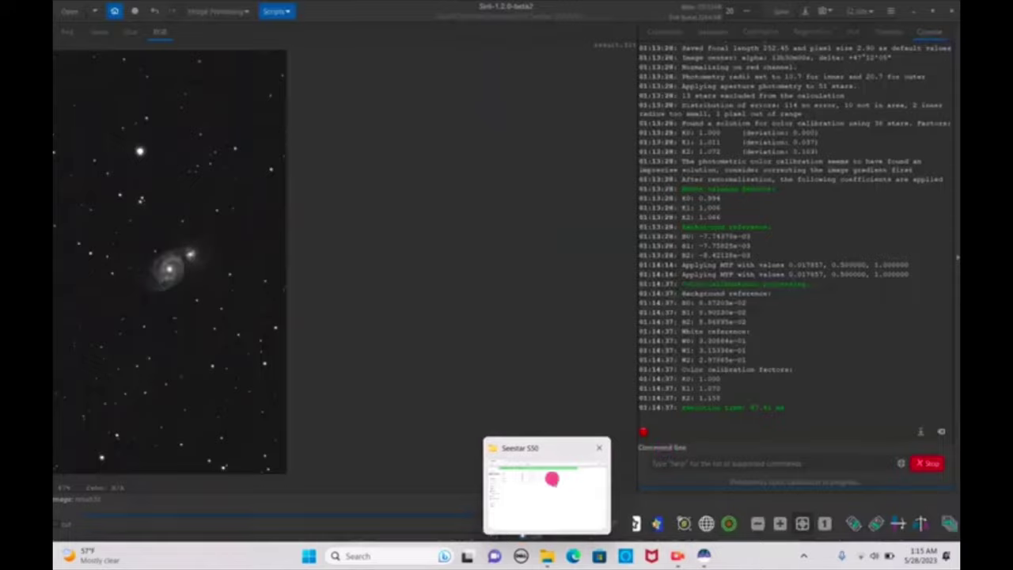
pyautogui.click(549, 479)
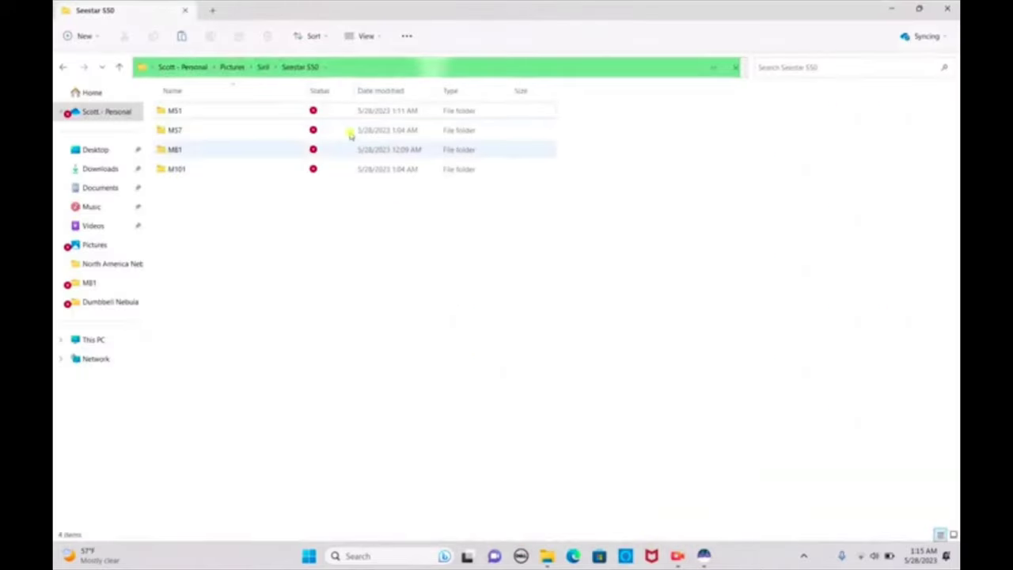
pyautogui.doubleClick(232, 111)
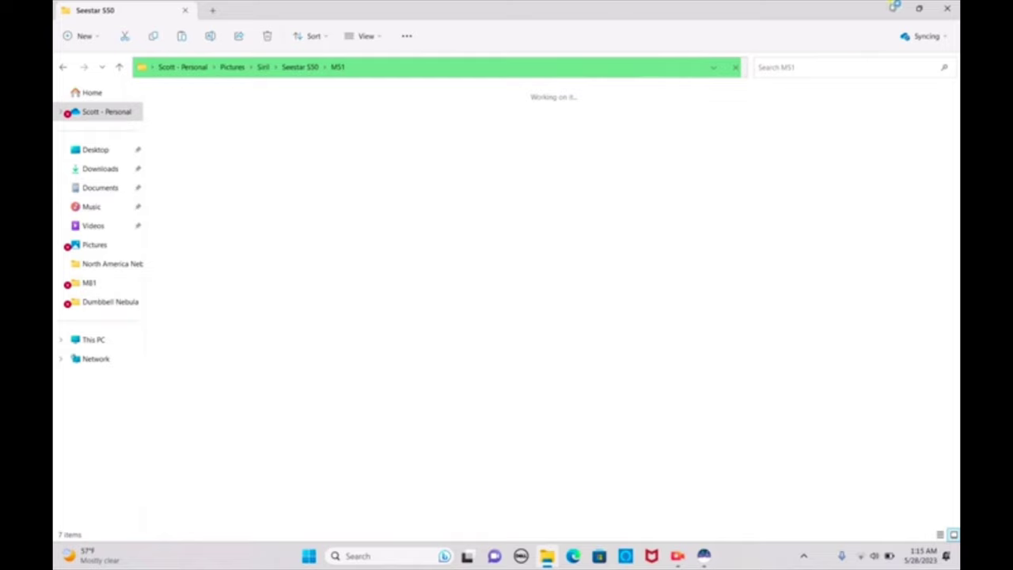
# Step: Back in Siril, zoom in and out on the M51 image, then save it over result.fit
pyautogui.click(704, 555)
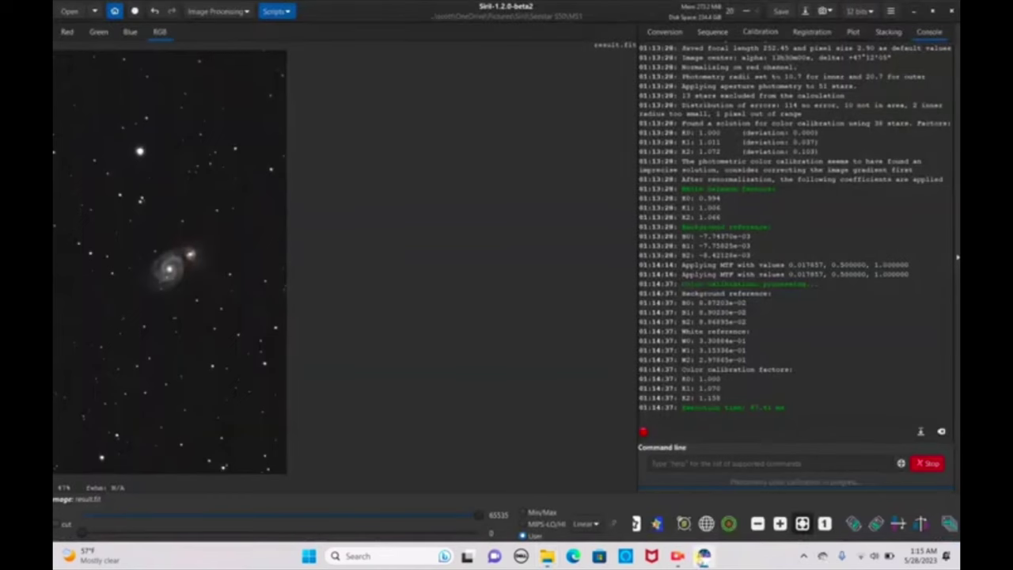
pyautogui.scroll(2, 190, 222)
pyautogui.scroll(1, 190, 223)
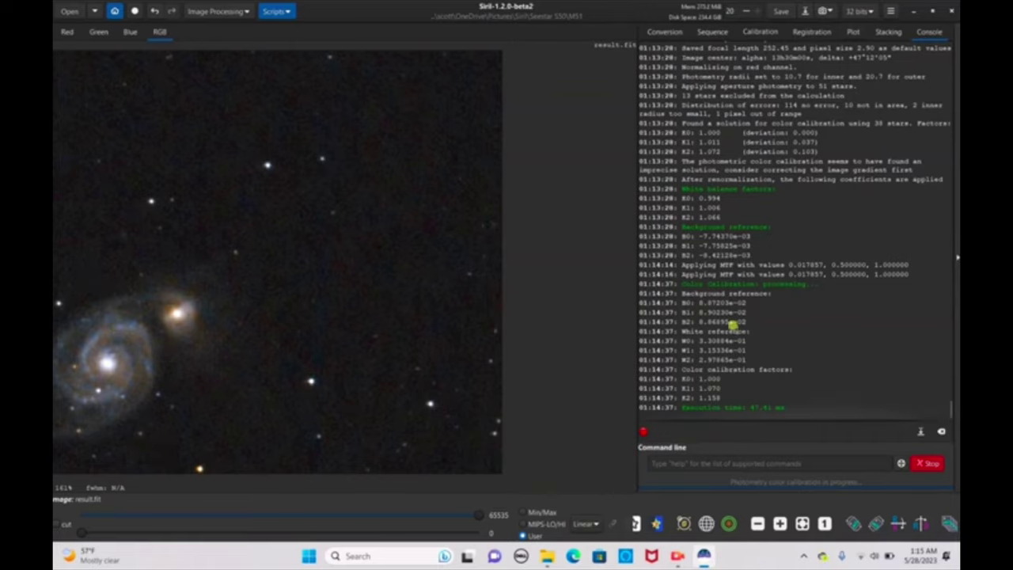
pyautogui.scroll(-1, 301, 254)
pyautogui.scroll(-1, 301, 255)
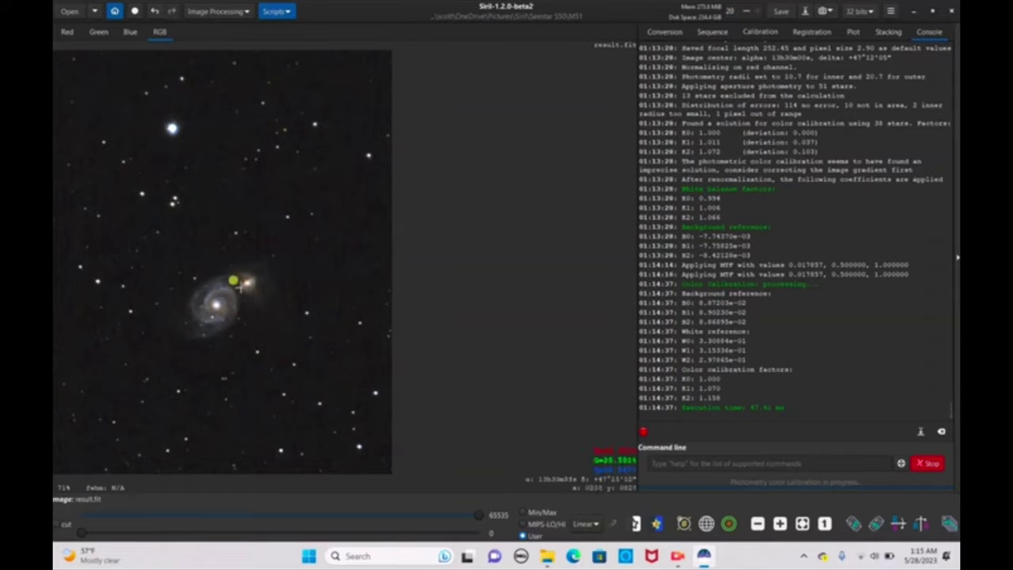
pyautogui.click(781, 13)
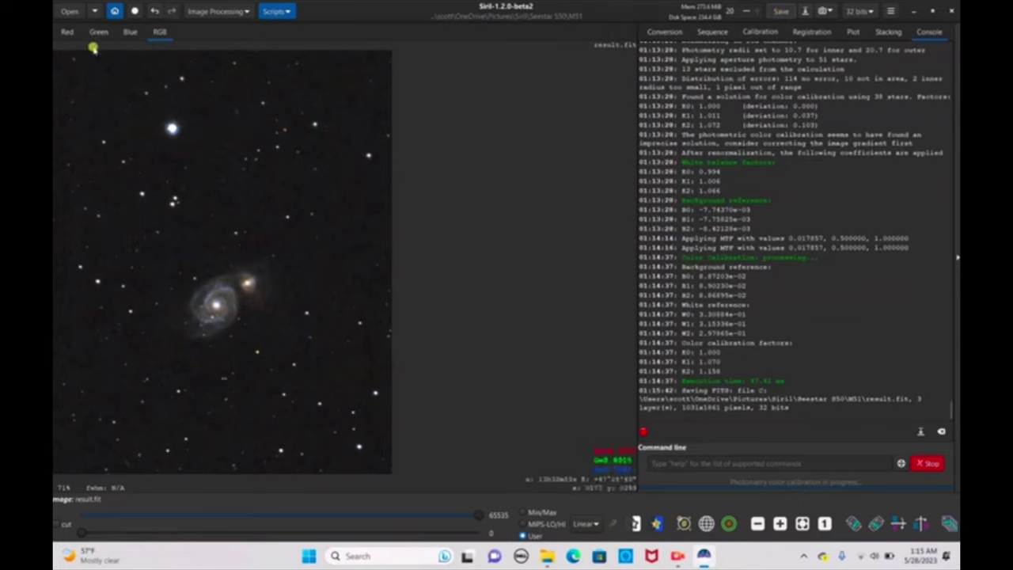
# Step: Browse to the M57 folder in the Open dialog, then cancel it
pyautogui.click(70, 11)
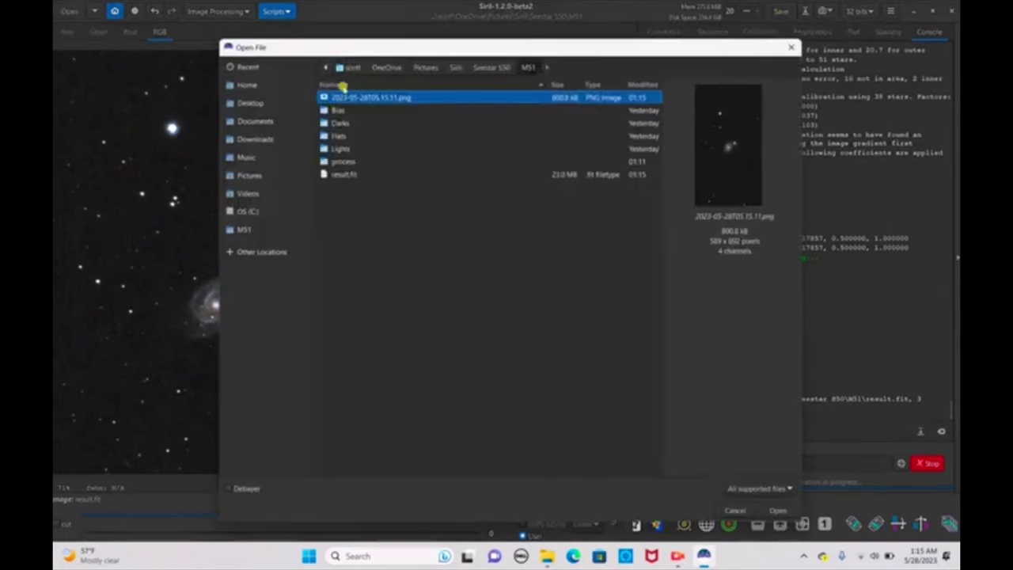
pyautogui.click(492, 67)
pyautogui.click(409, 112)
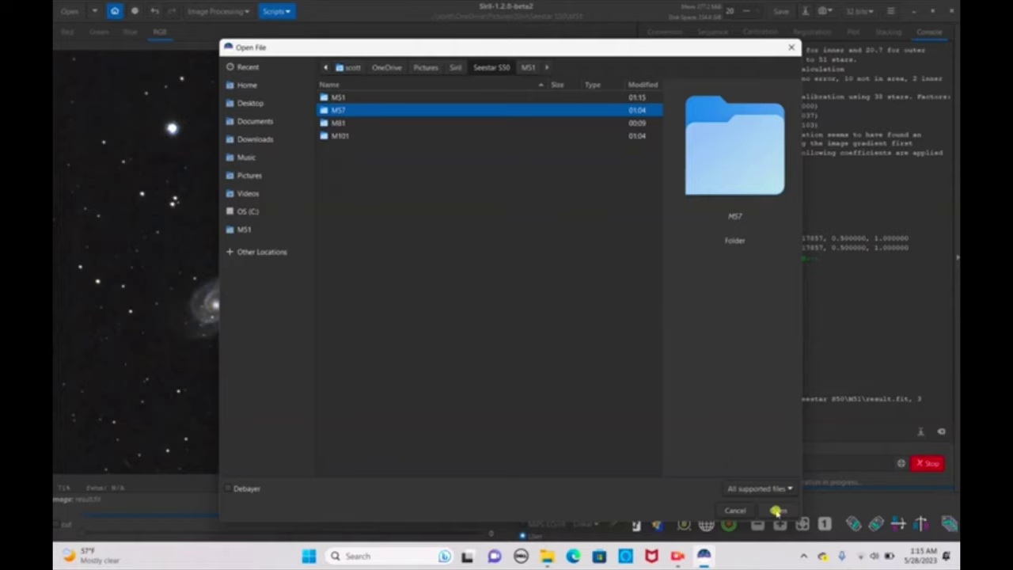
pyautogui.click(776, 510)
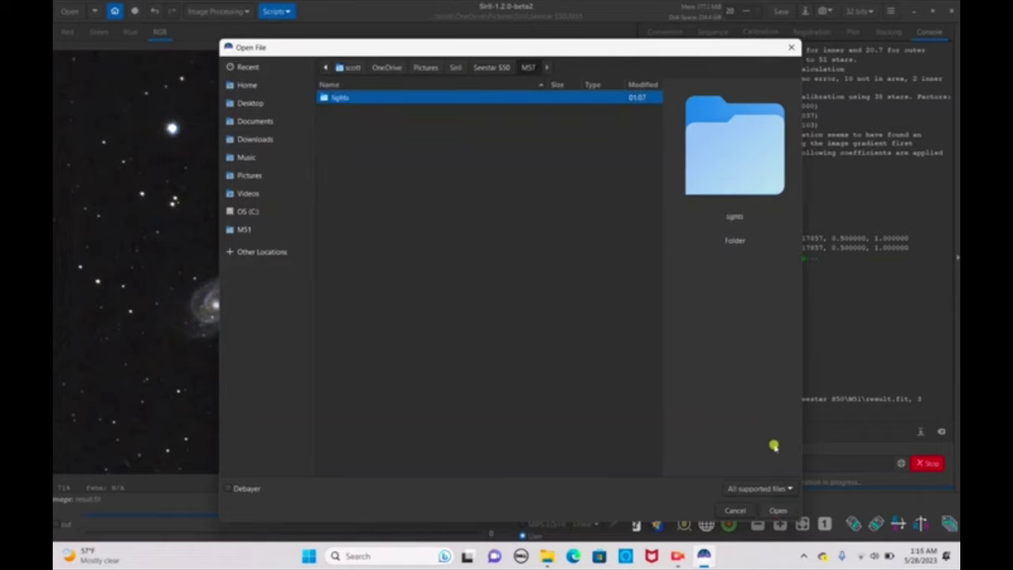
pyautogui.click(733, 511)
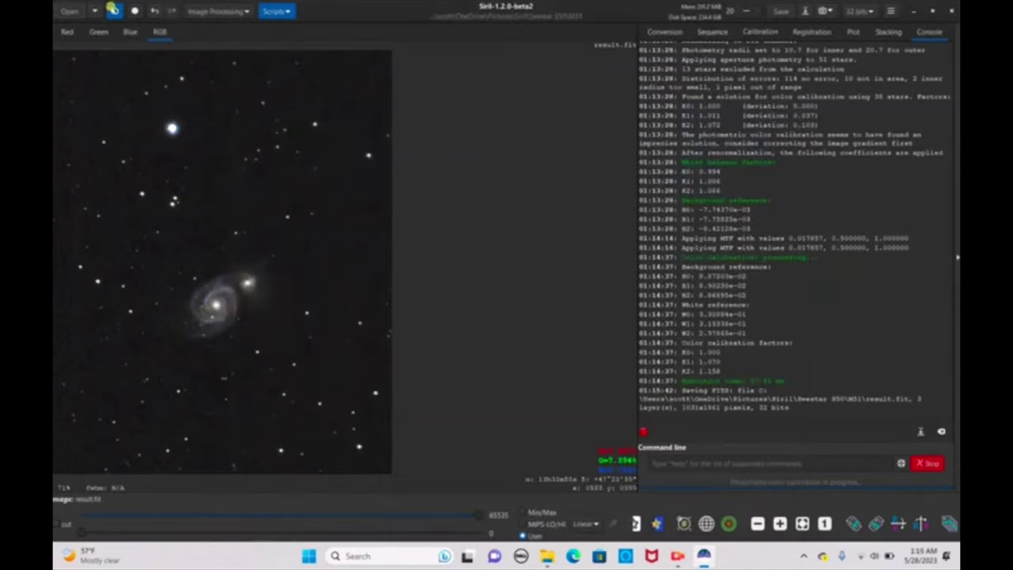
# Step: Set M57 as the working folder and run the OSC preprocessing stacking script
pyautogui.click(114, 10)
pyautogui.click(478, 67)
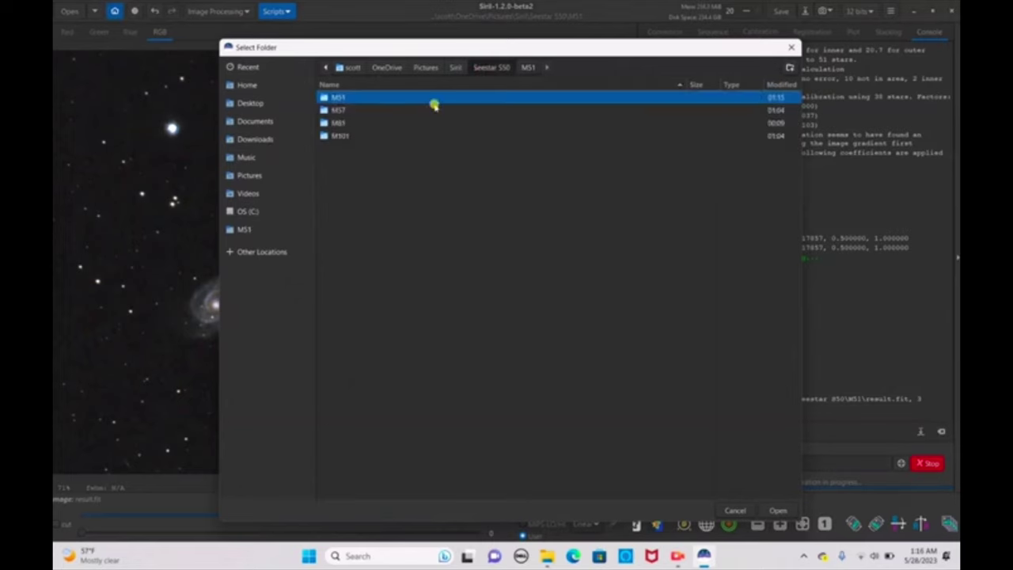
pyautogui.click(351, 109)
pyautogui.click(777, 510)
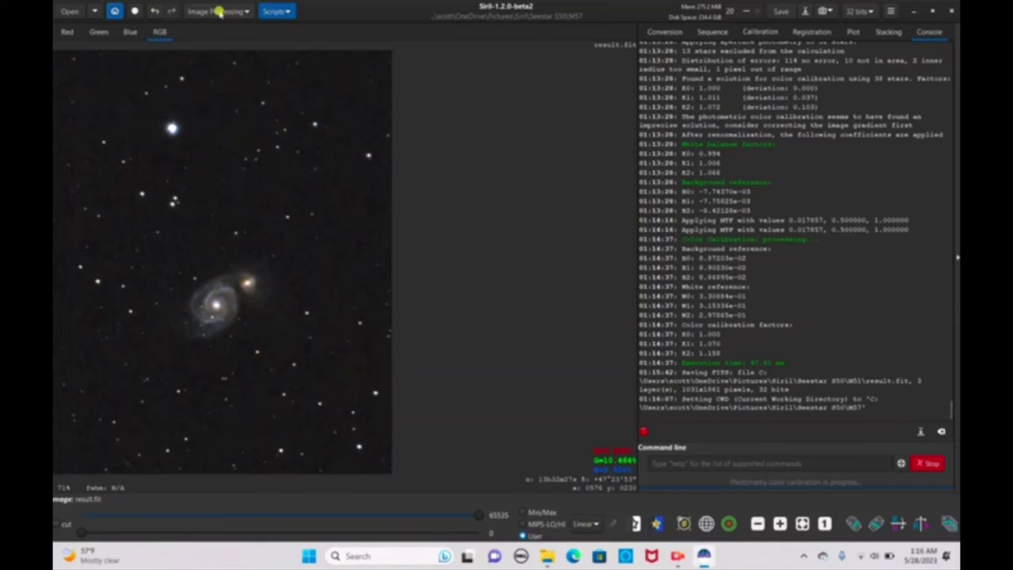
pyautogui.click(278, 11)
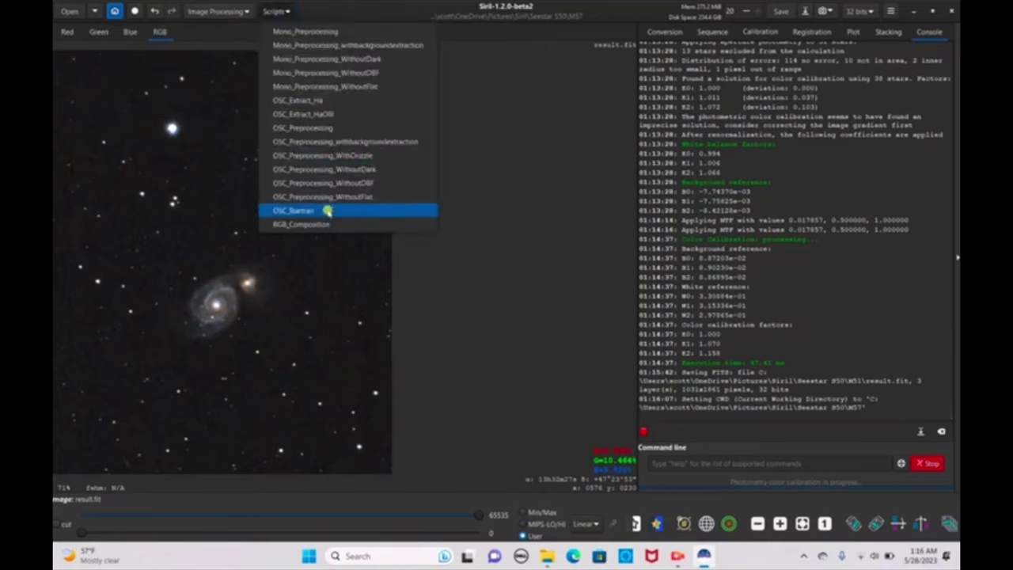
pyautogui.click(334, 185)
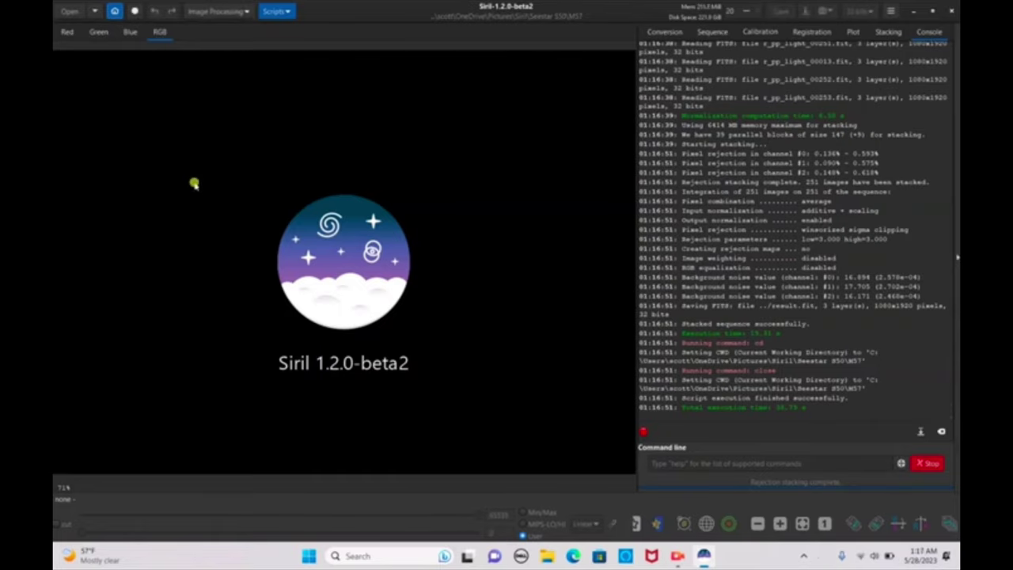
# Step: Load the stacked result.fit from the M57 folder
pyautogui.click(76, 10)
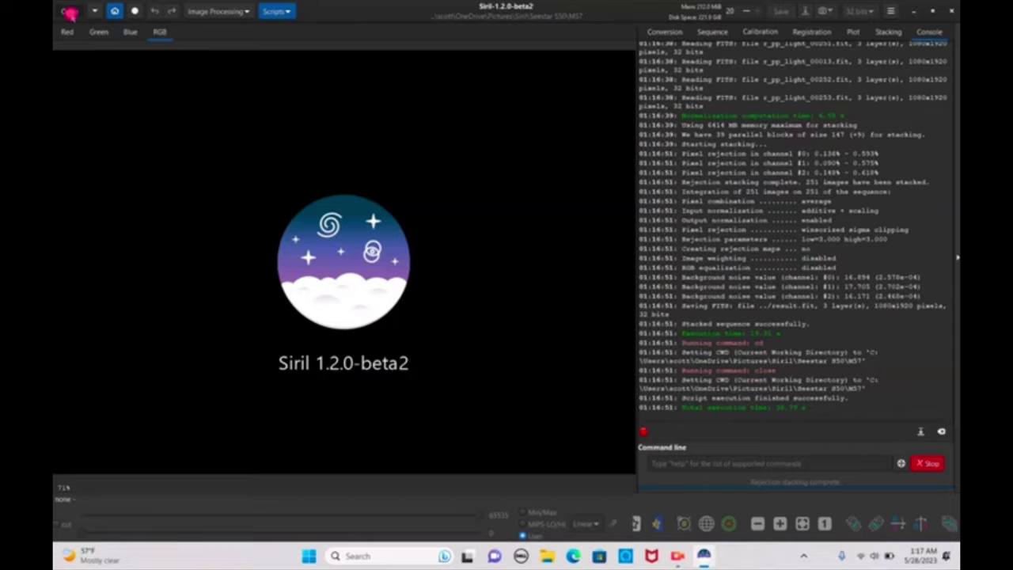
pyautogui.click(336, 123)
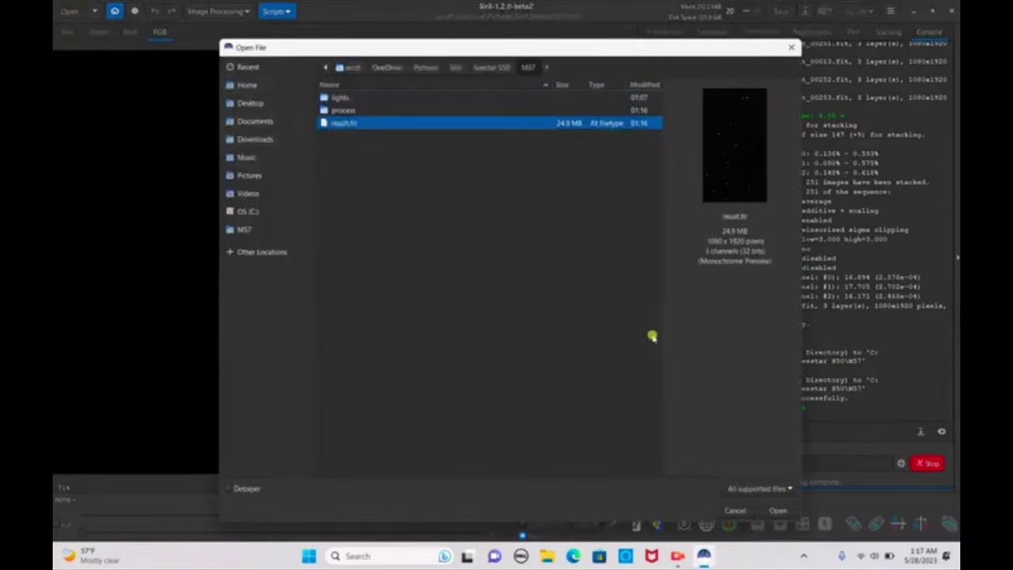
pyautogui.click(777, 510)
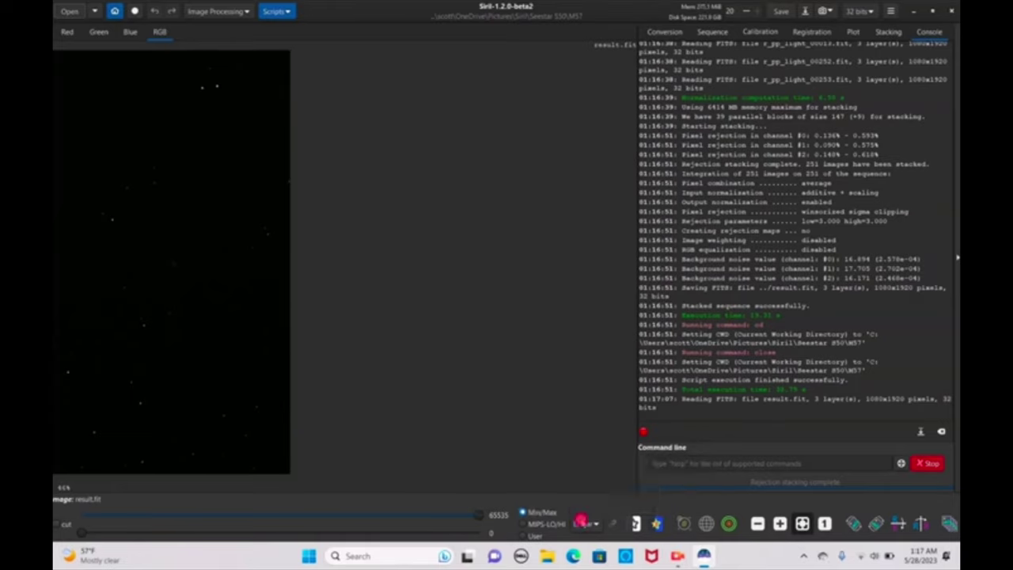
# Step: Switch the display mode from Linear to AutoStretch
pyautogui.click(583, 523)
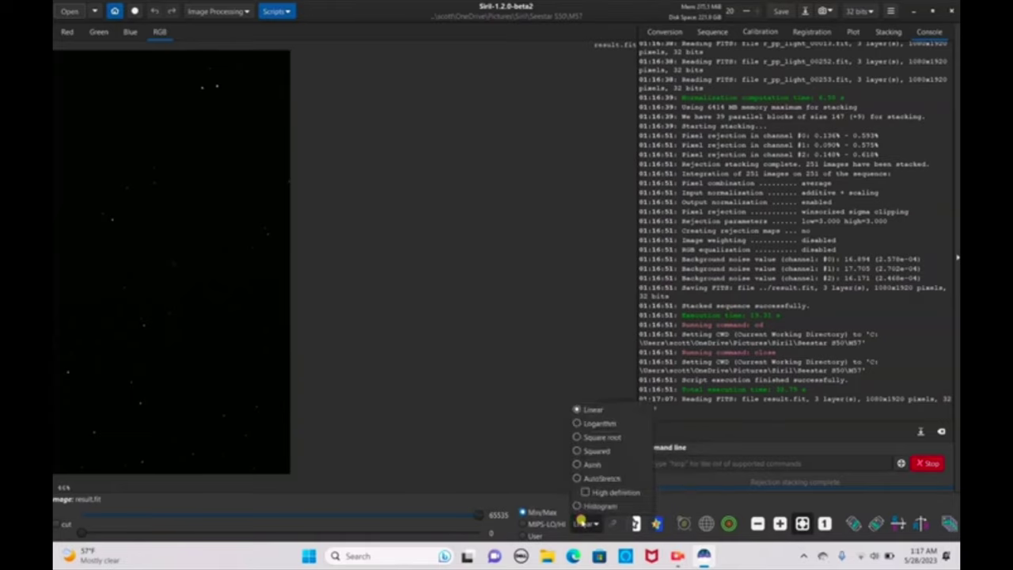
pyautogui.click(602, 479)
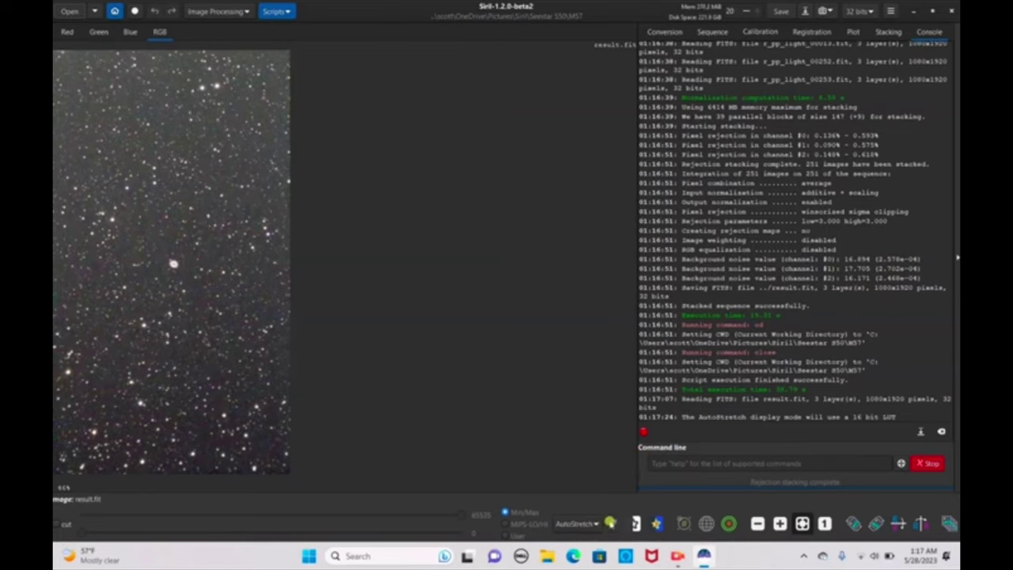
pyautogui.click(609, 523)
pyautogui.click(223, 13)
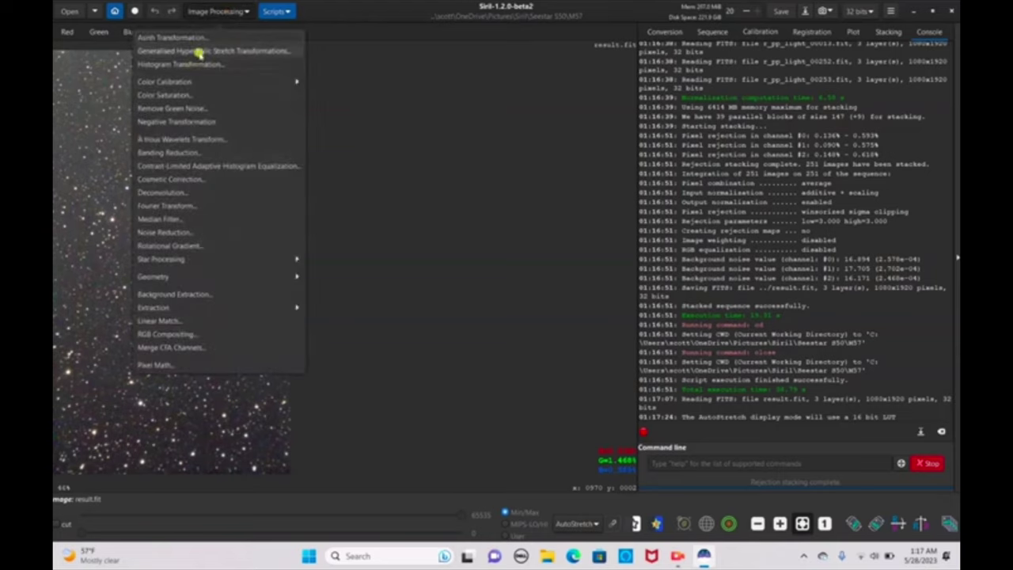
# Step: Generate background samples, compute the background model and apply the extraction to M57
pyautogui.click(174, 294)
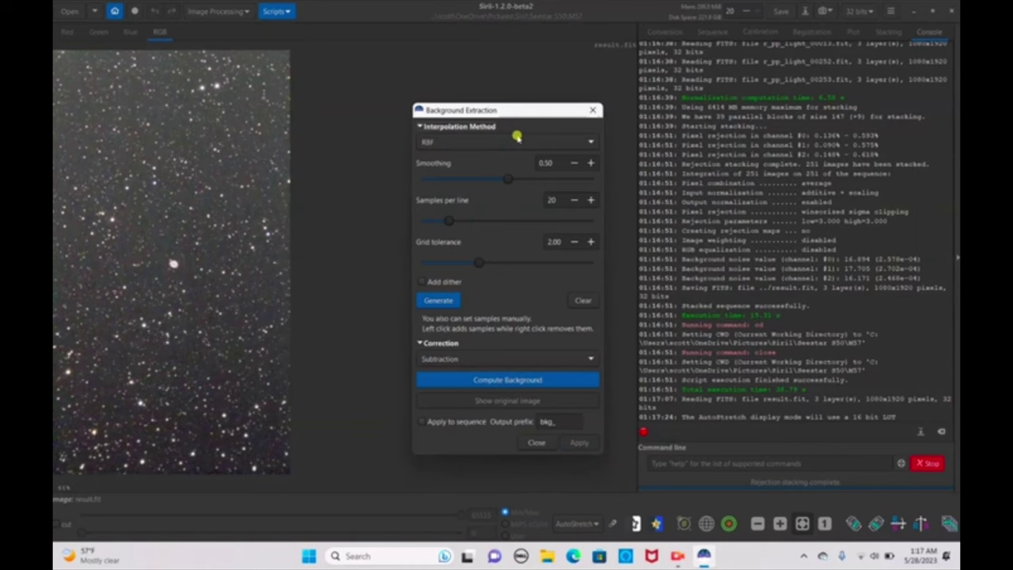
pyautogui.click(426, 303)
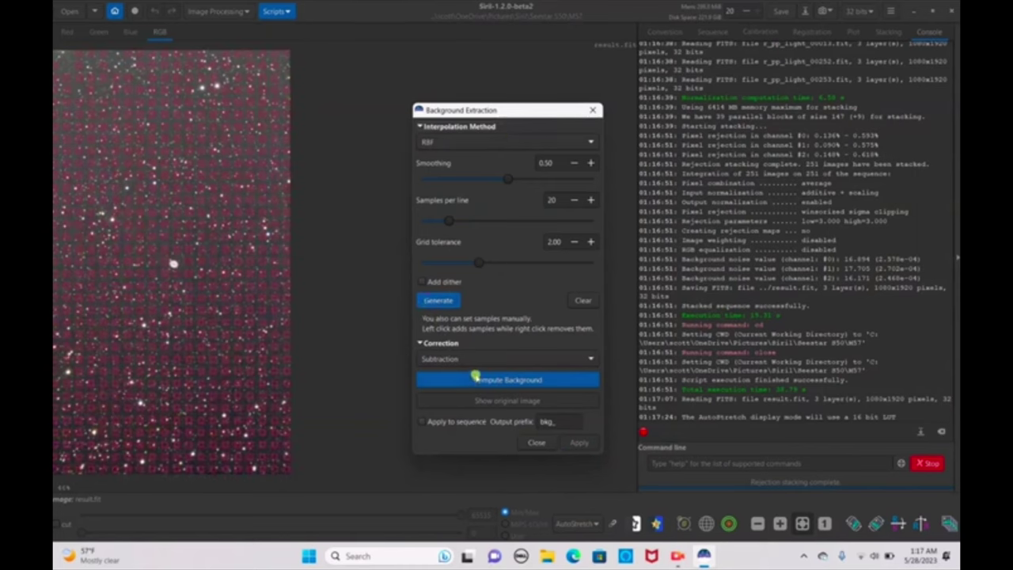
pyautogui.click(475, 379)
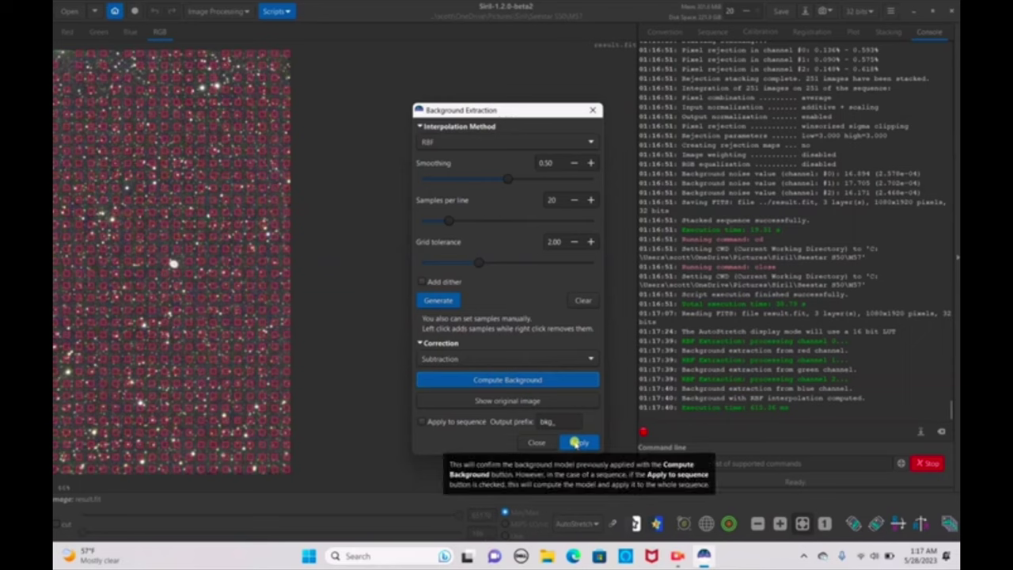
pyautogui.click(578, 443)
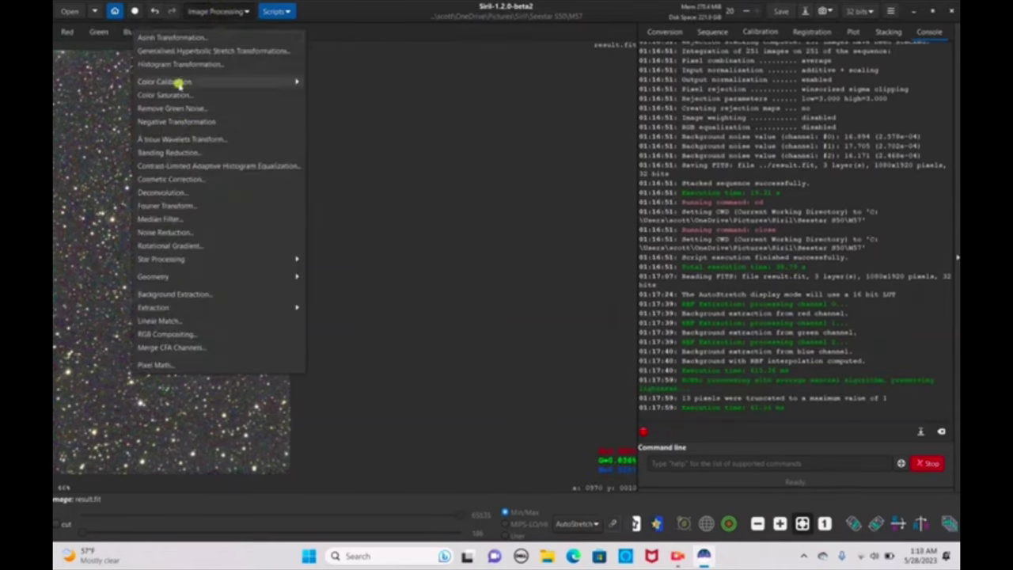
# Step: Run Photometric Color Calibration on M57 and strengthen the stretch to reveal stars
pyautogui.click(485, 144)
pyautogui.click(613, 439)
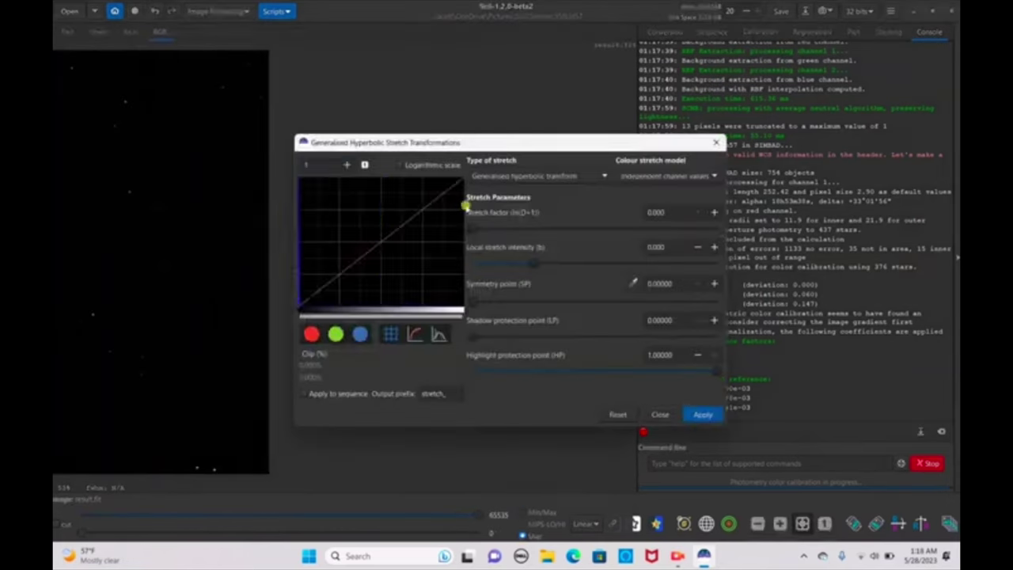
pyautogui.moveTo(473, 229)
pyautogui.mouseDown()
pyautogui.moveTo(498, 229)
pyautogui.moveTo(490, 230)
pyautogui.mouseUp()
pyautogui.click(702, 414)
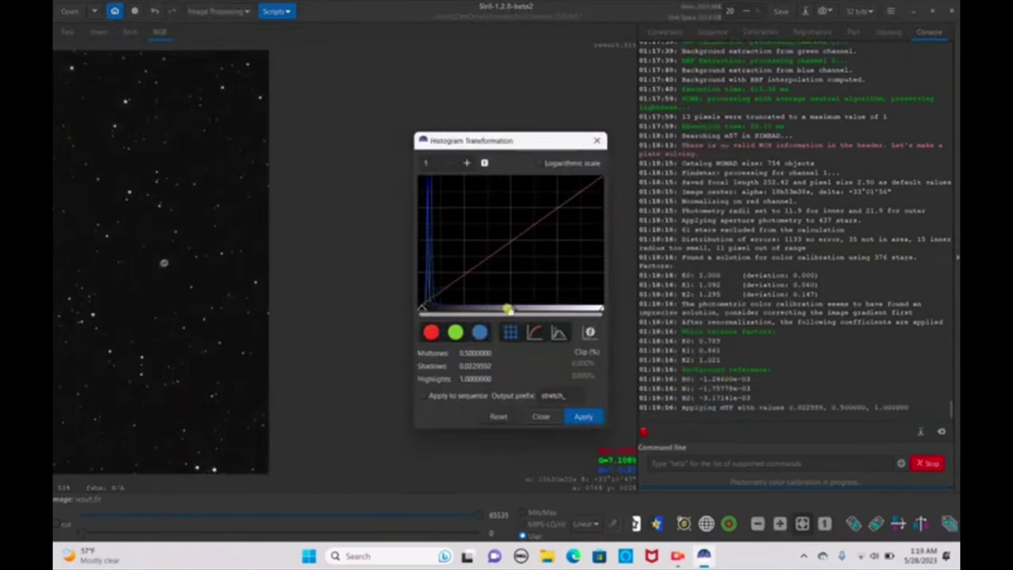
# Step: Run Color Calibration, then raise the saturation background factor and apply it
pyautogui.click(217, 11)
pyautogui.click(203, 82)
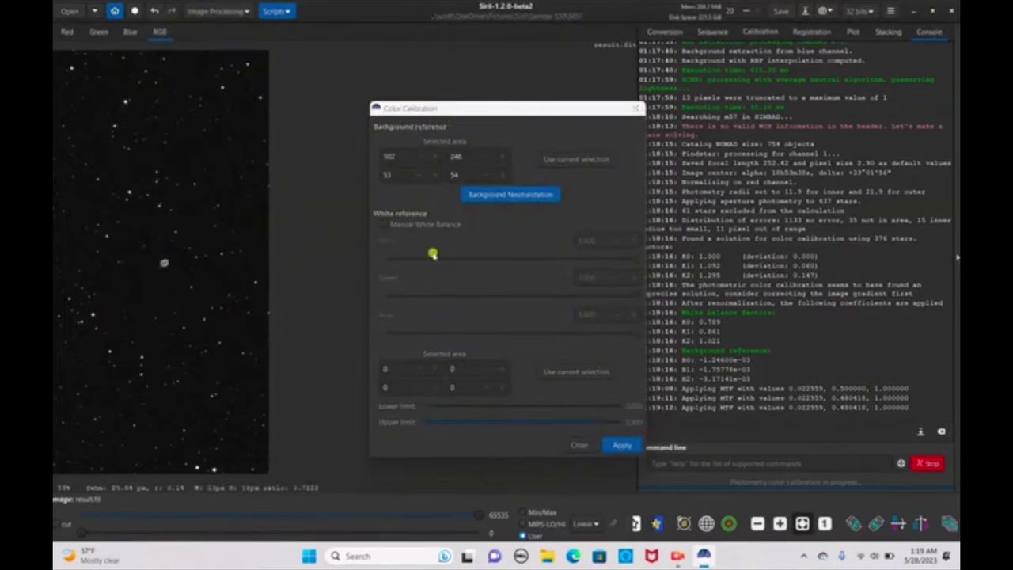
pyautogui.click(622, 445)
pyautogui.click(232, 12)
pyautogui.moveTo(507, 310); pyautogui.dragTo(530, 309)
pyautogui.click(536, 347)
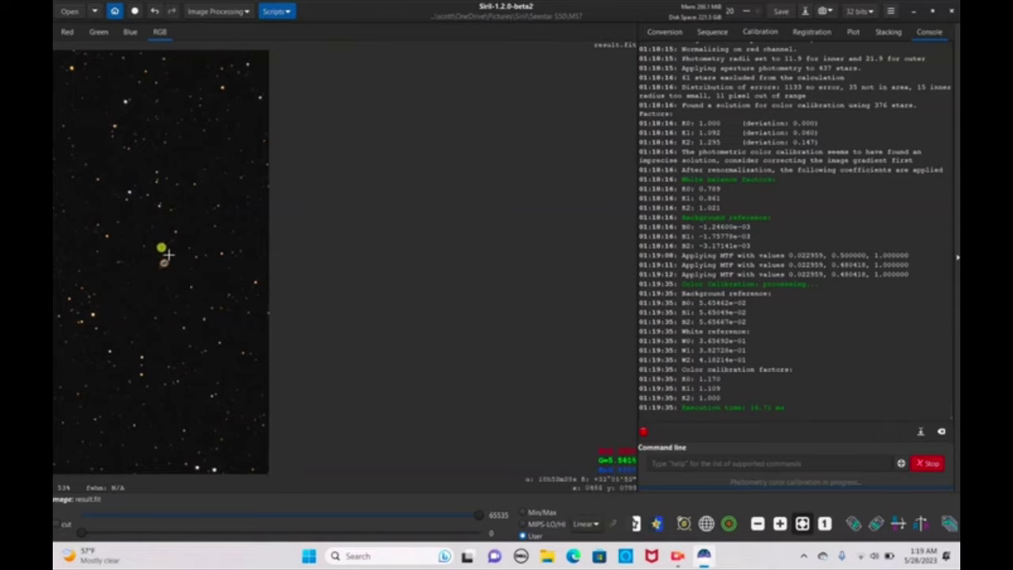
pyautogui.scroll(1, 162, 259)
pyautogui.scroll(1, 161, 263)
pyautogui.scroll(2, 158, 266)
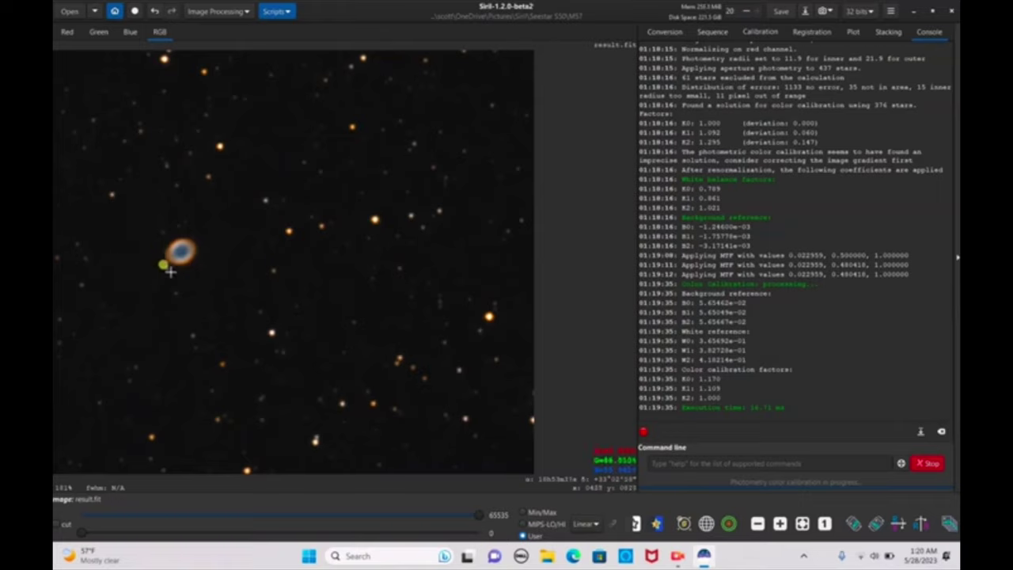
pyautogui.scroll(-2, 245, 218)
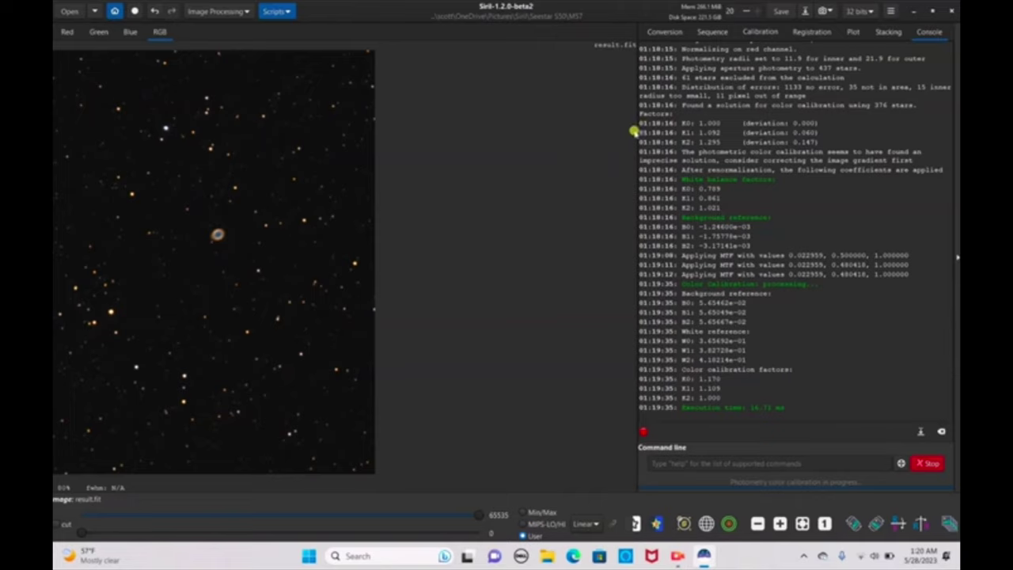
# Step: Save the M57 result and a unique PNG snapshot, and check it in the folder
pyautogui.click(782, 11)
pyautogui.click(823, 11)
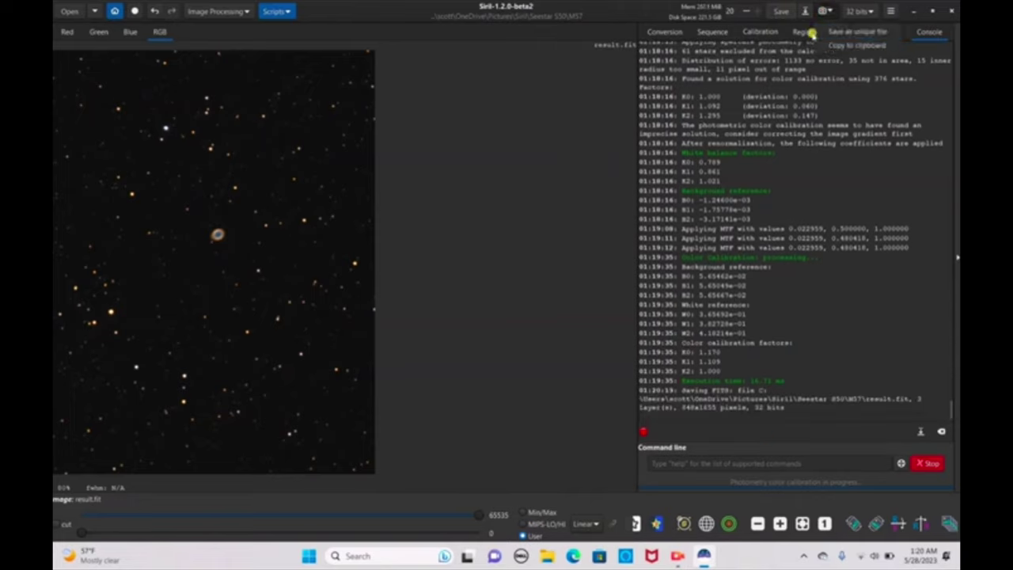
pyautogui.click(839, 31)
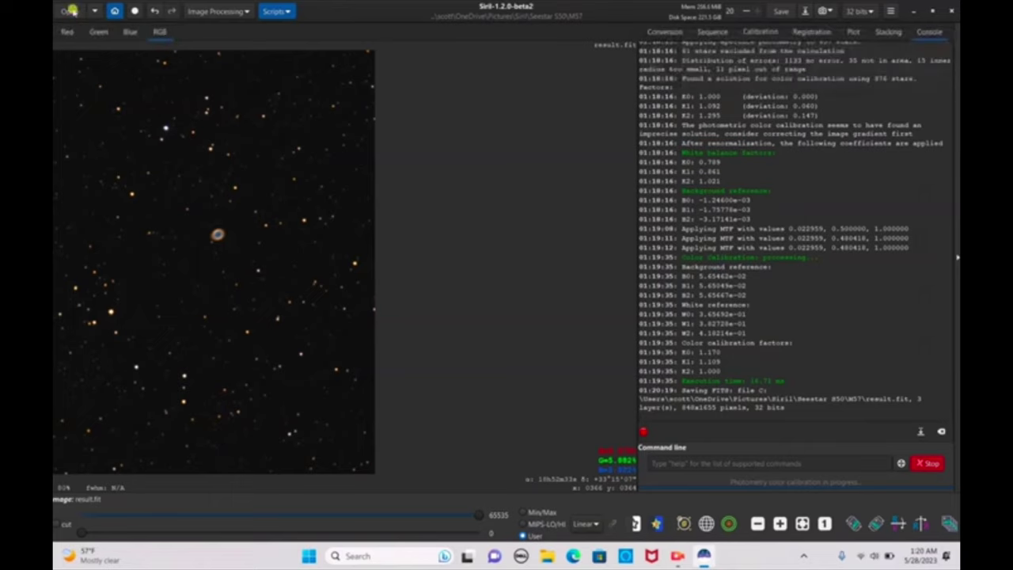
pyautogui.click(71, 11)
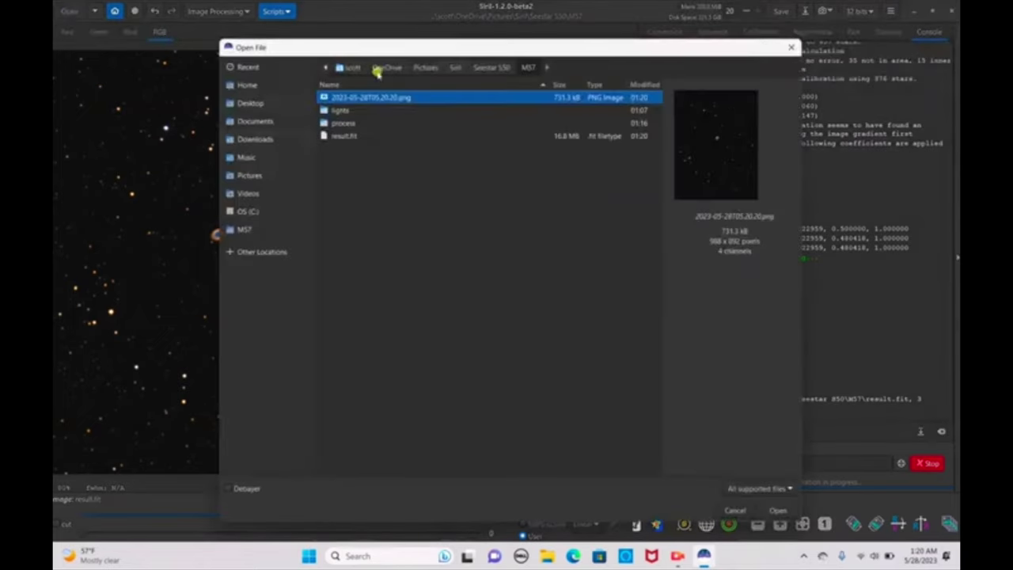
pyautogui.click(790, 47)
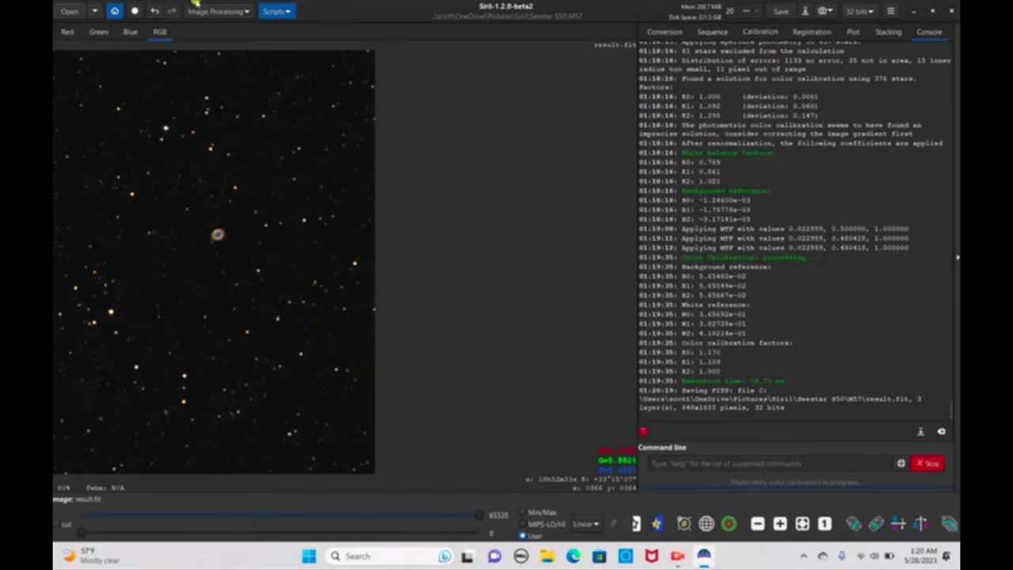
# Step: Make Seestar S50's M81 folder the working directory
pyautogui.click(115, 11)
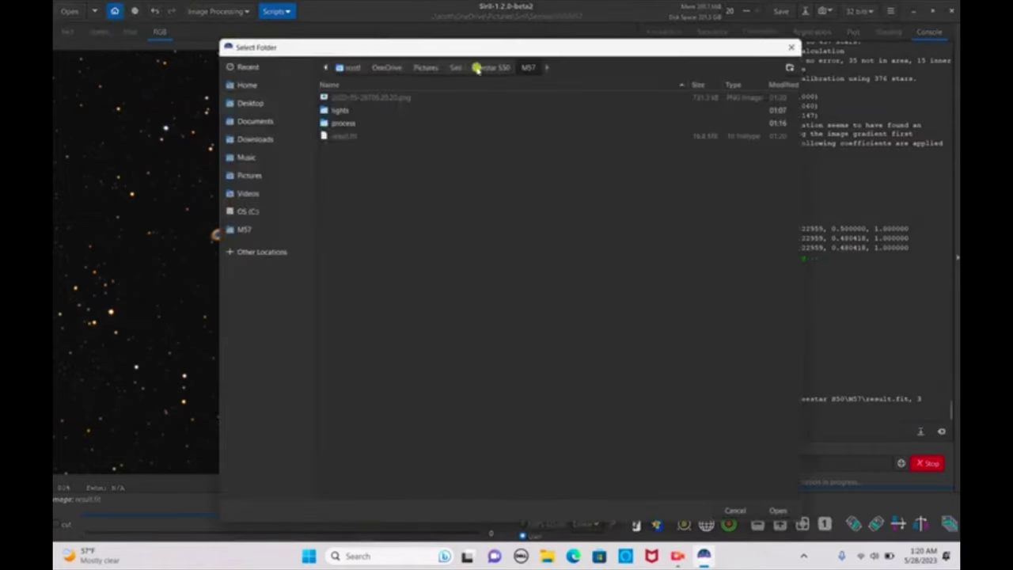
pyautogui.click(480, 68)
pyautogui.click(373, 119)
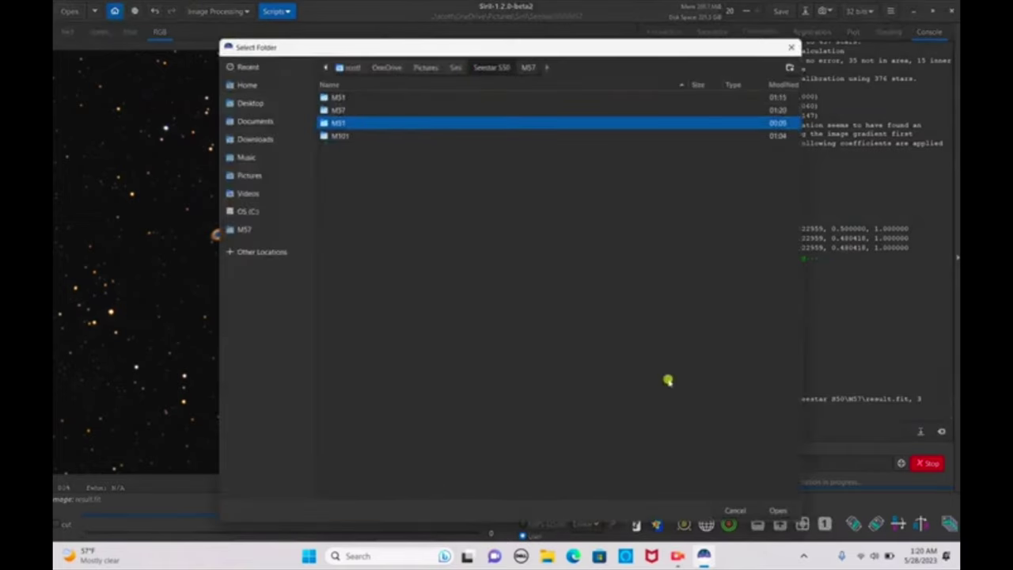
pyautogui.click(795, 509)
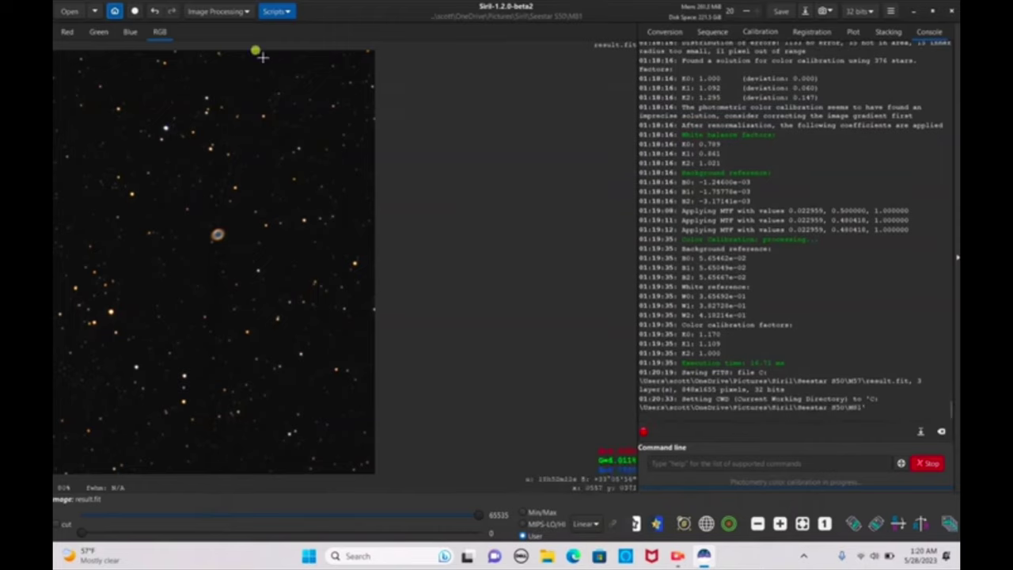
# Step: Run the OSC preprocessing script to stack the M81 frames
pyautogui.click(222, 11)
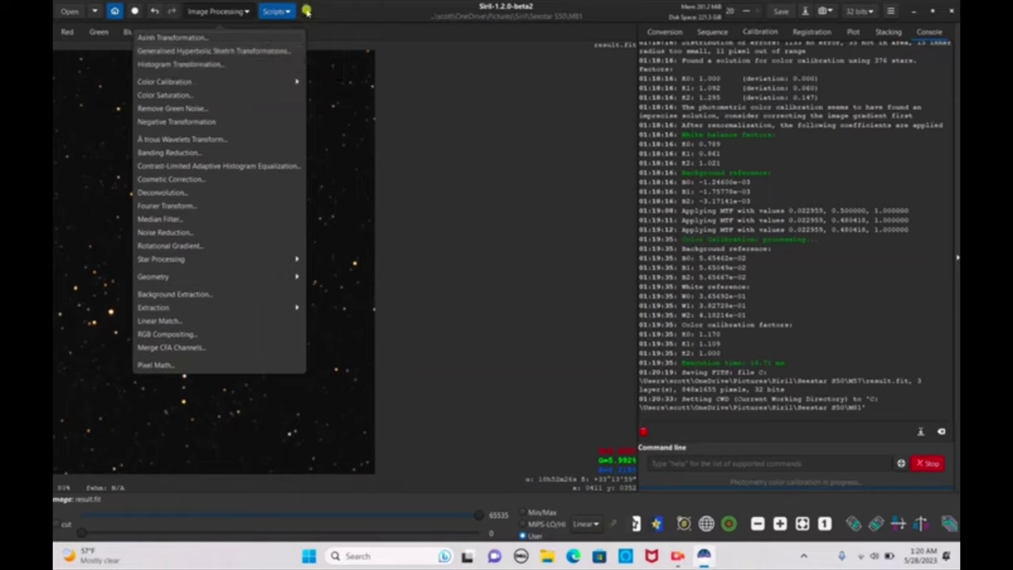
pyautogui.click(285, 8)
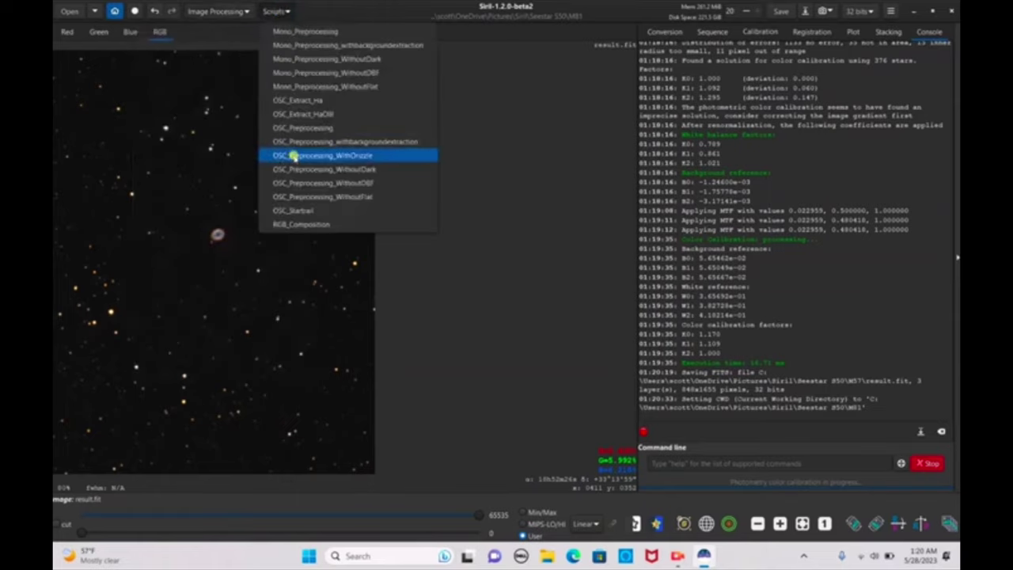
pyautogui.click(303, 182)
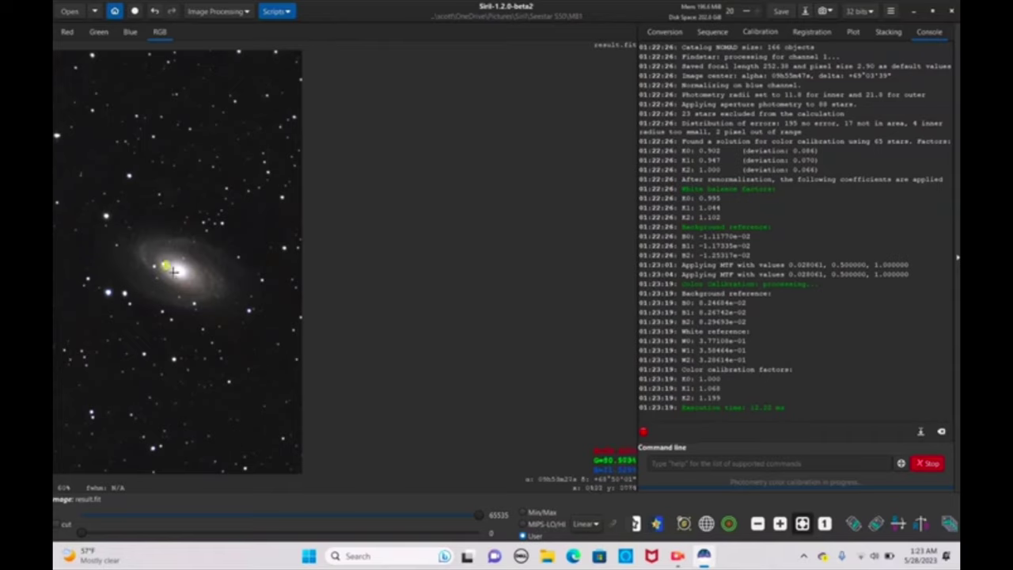
pyautogui.scroll(1, 188, 290)
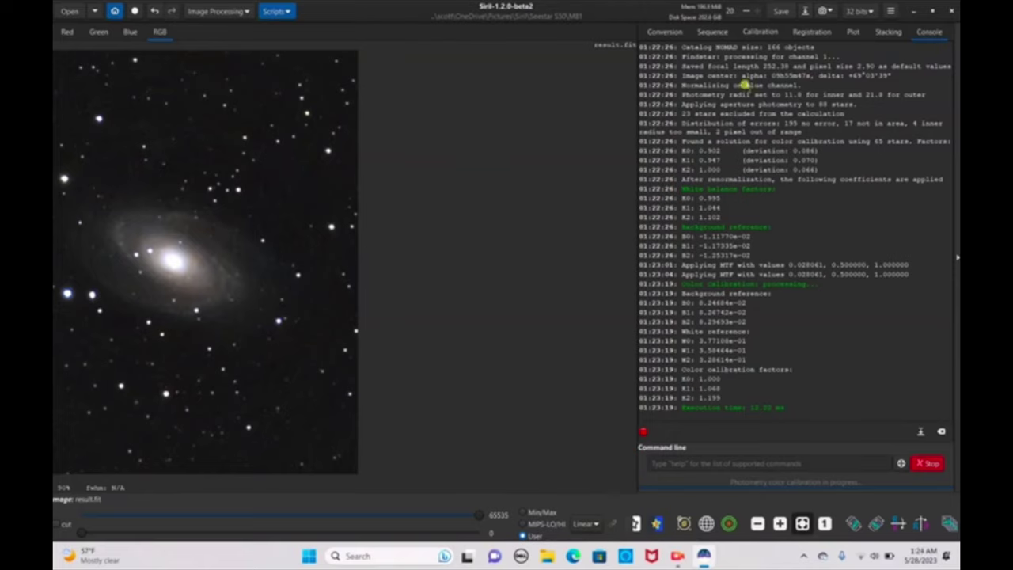
# Step: Save the M81 result and a unique PNG snapshot of it
pyautogui.click(781, 11)
pyautogui.click(830, 11)
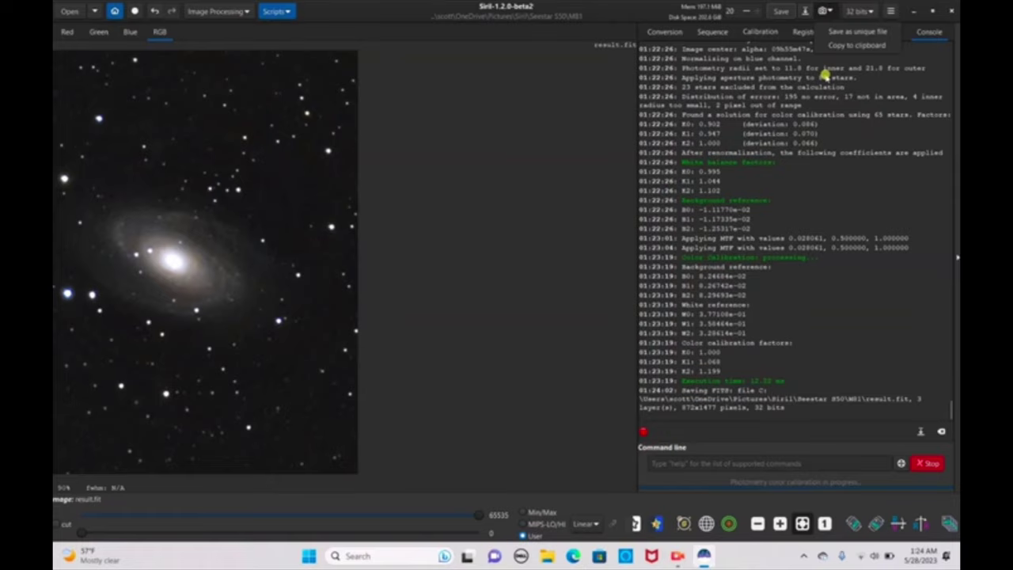
pyautogui.click(855, 33)
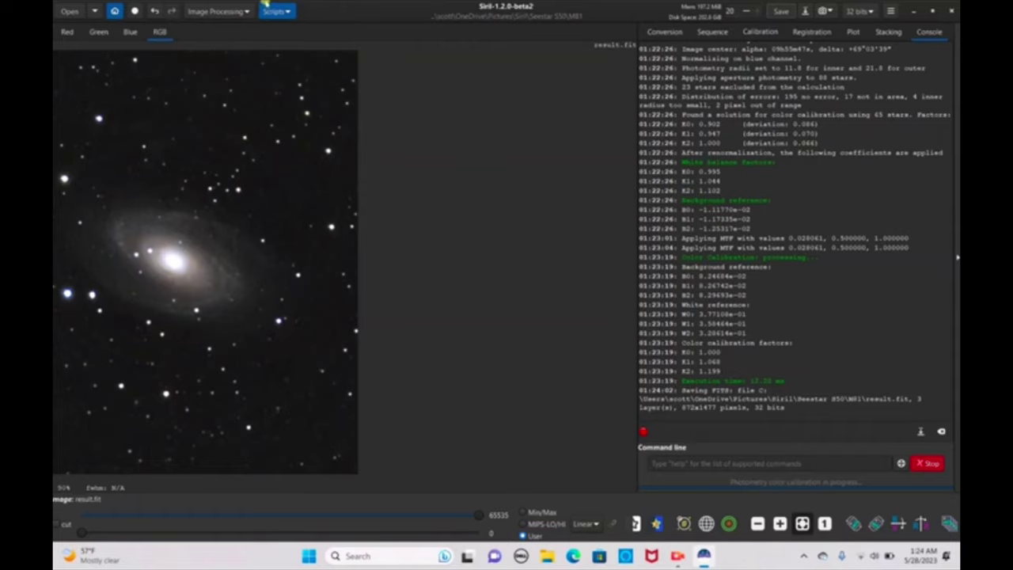
# Step: Make M101 the working folder and run the OSC_Preprocessing_WithoutDBF script
pyautogui.click(115, 11)
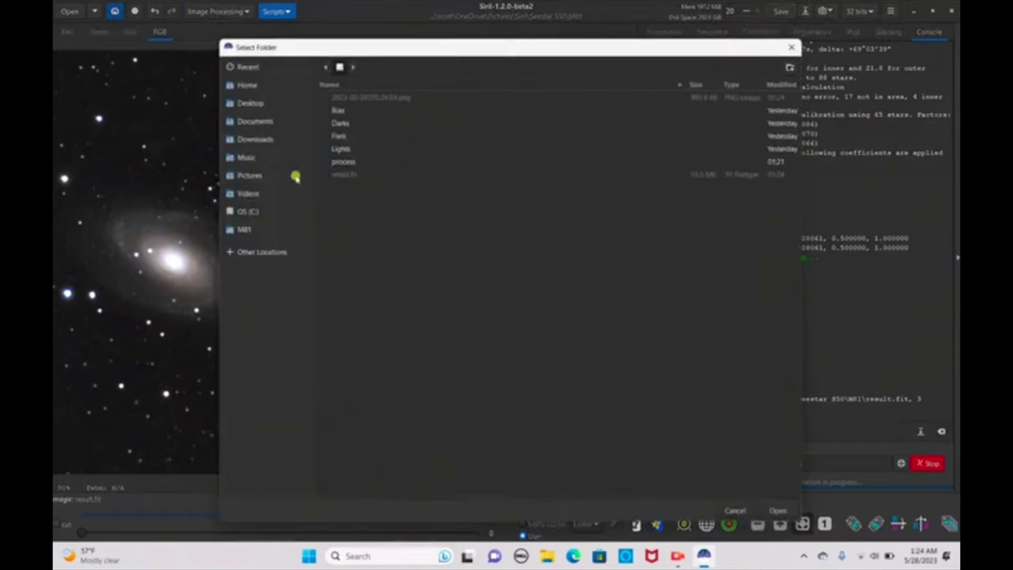
pyautogui.click(482, 67)
pyautogui.click(334, 137)
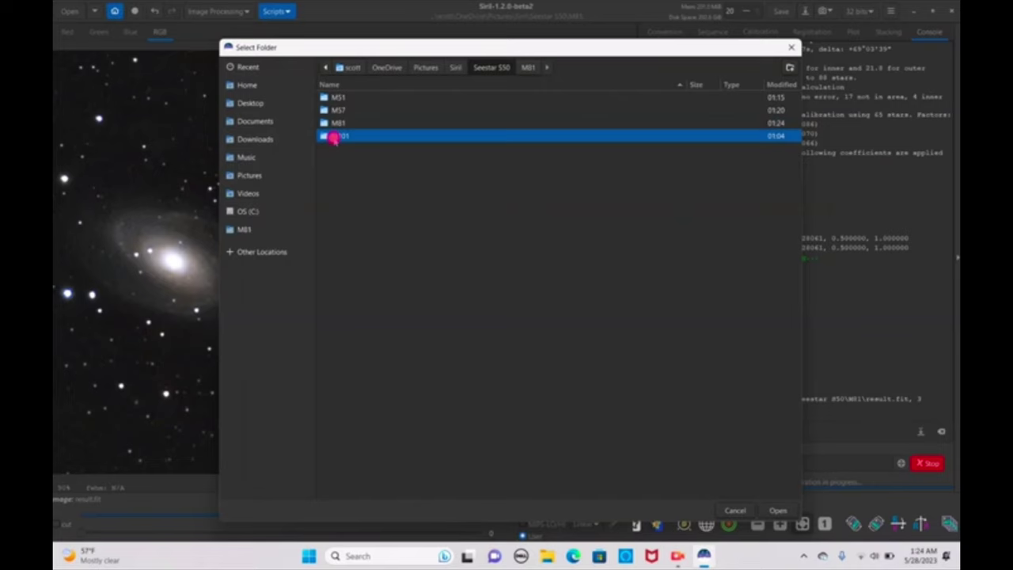
pyautogui.click(780, 511)
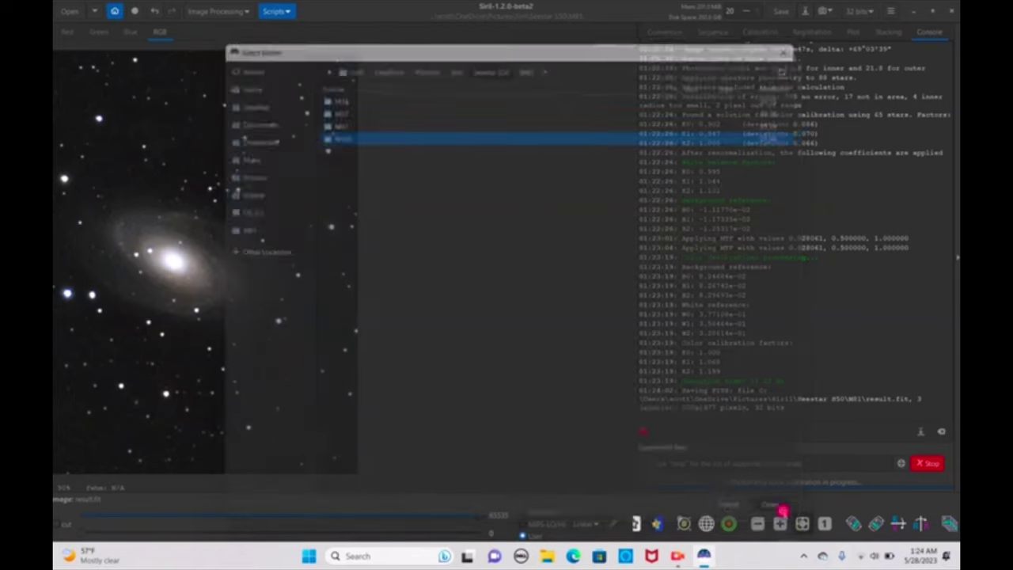
pyautogui.click(275, 11)
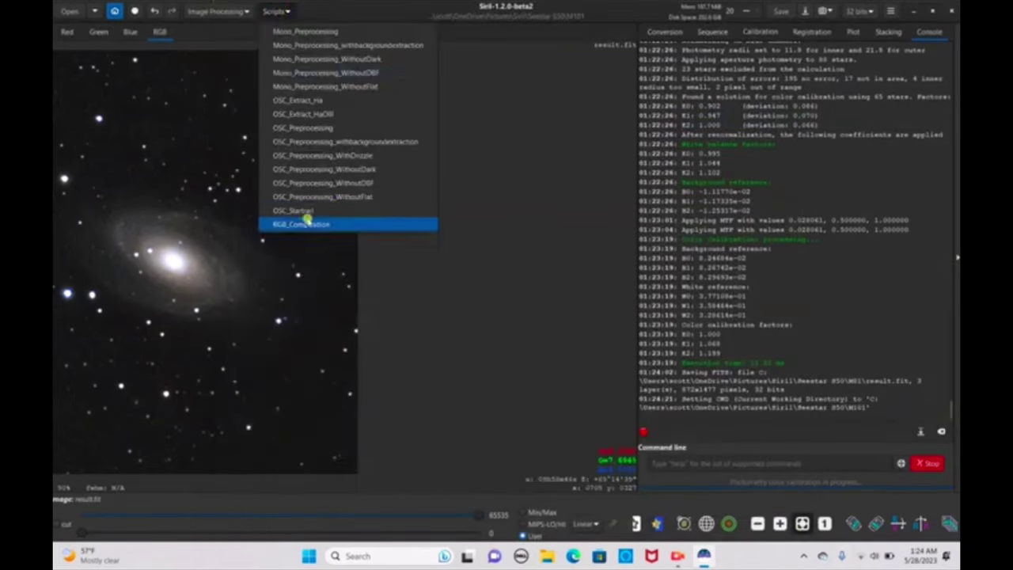
pyautogui.click(344, 182)
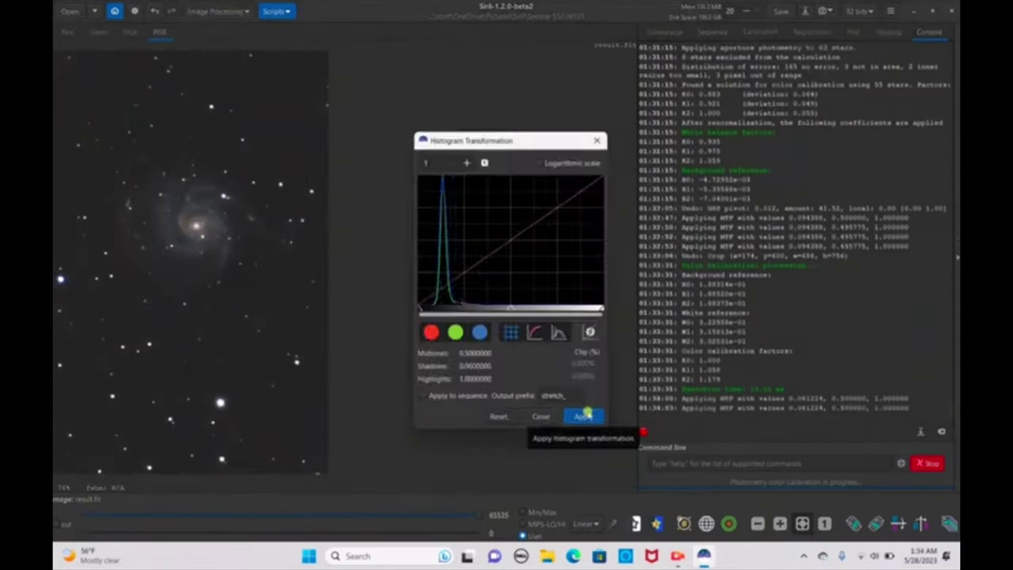
# Step: Apply the colour saturation adjustment to M101 and close its dialog
pyautogui.click(584, 416)
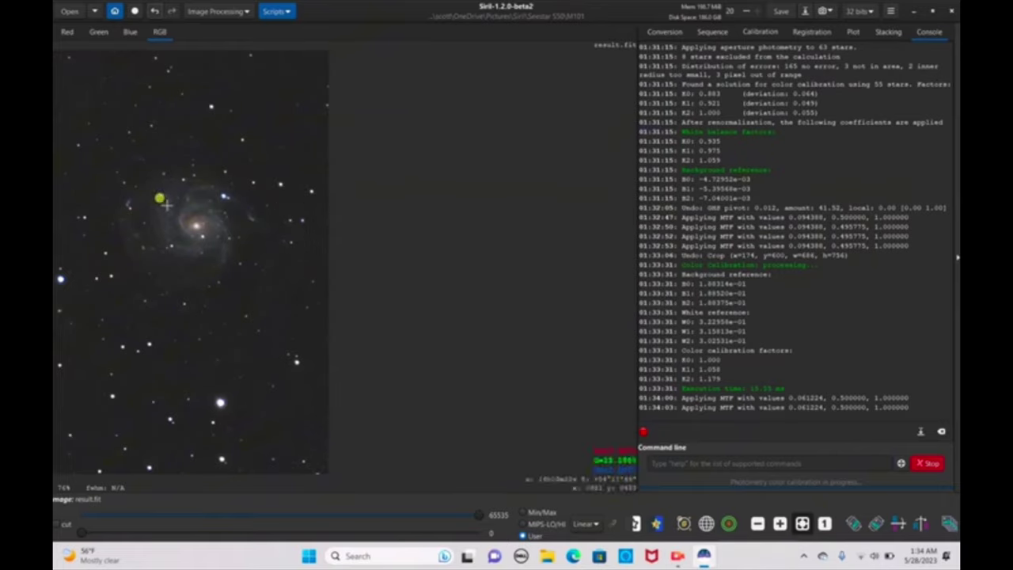
# Step: Measure the FWHM of a star beside the M101 galaxy core with a selection box
pyautogui.moveTo(214, 187); pyautogui.dragTo(231, 206)
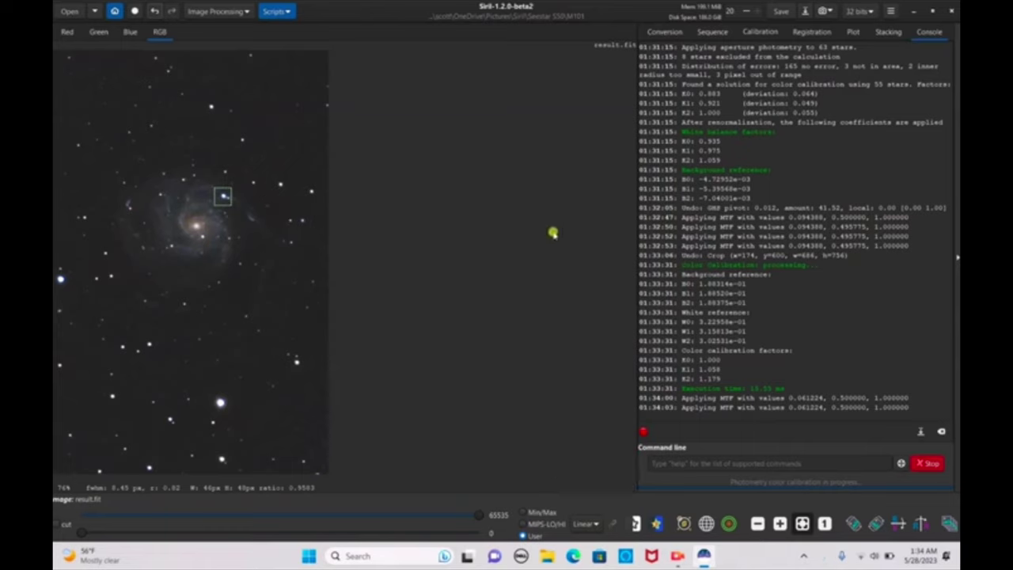
# Step: Save the finished M101 image as result.fit in the working folder
pyautogui.click(775, 11)
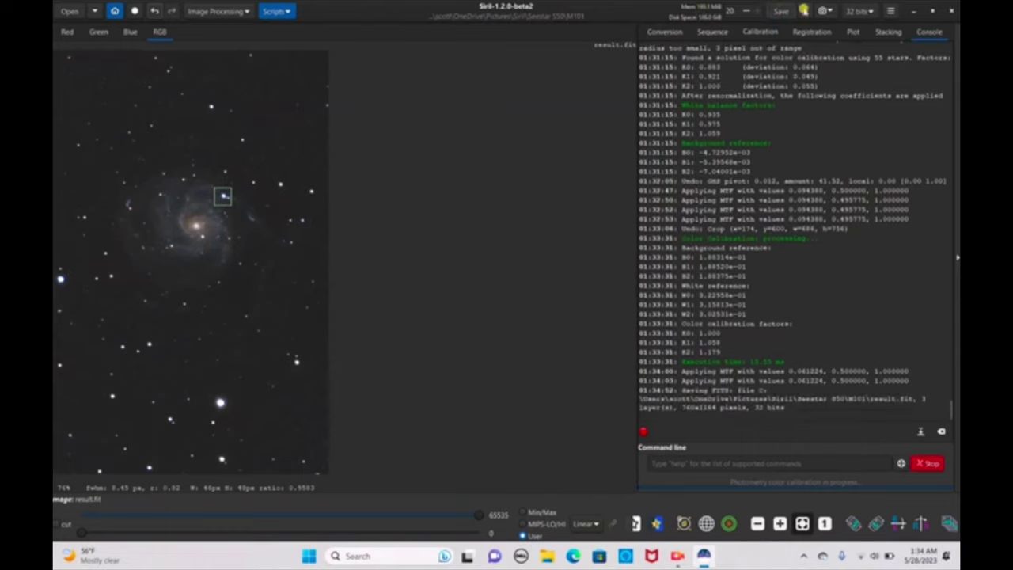